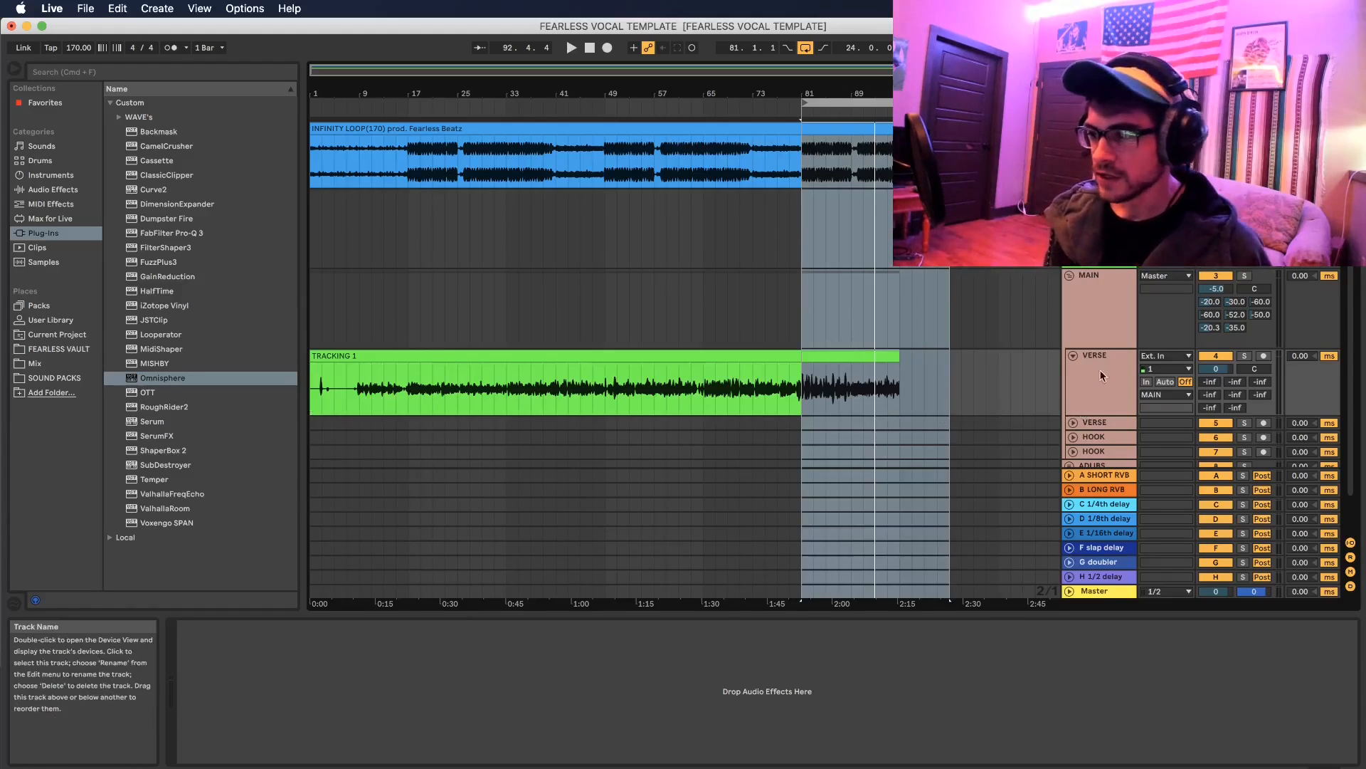
- Show the MAIN track's effect chain and examine the Gate and the SSLChannel plug-in's EQ and dynamics settings
left_click(1086, 295)
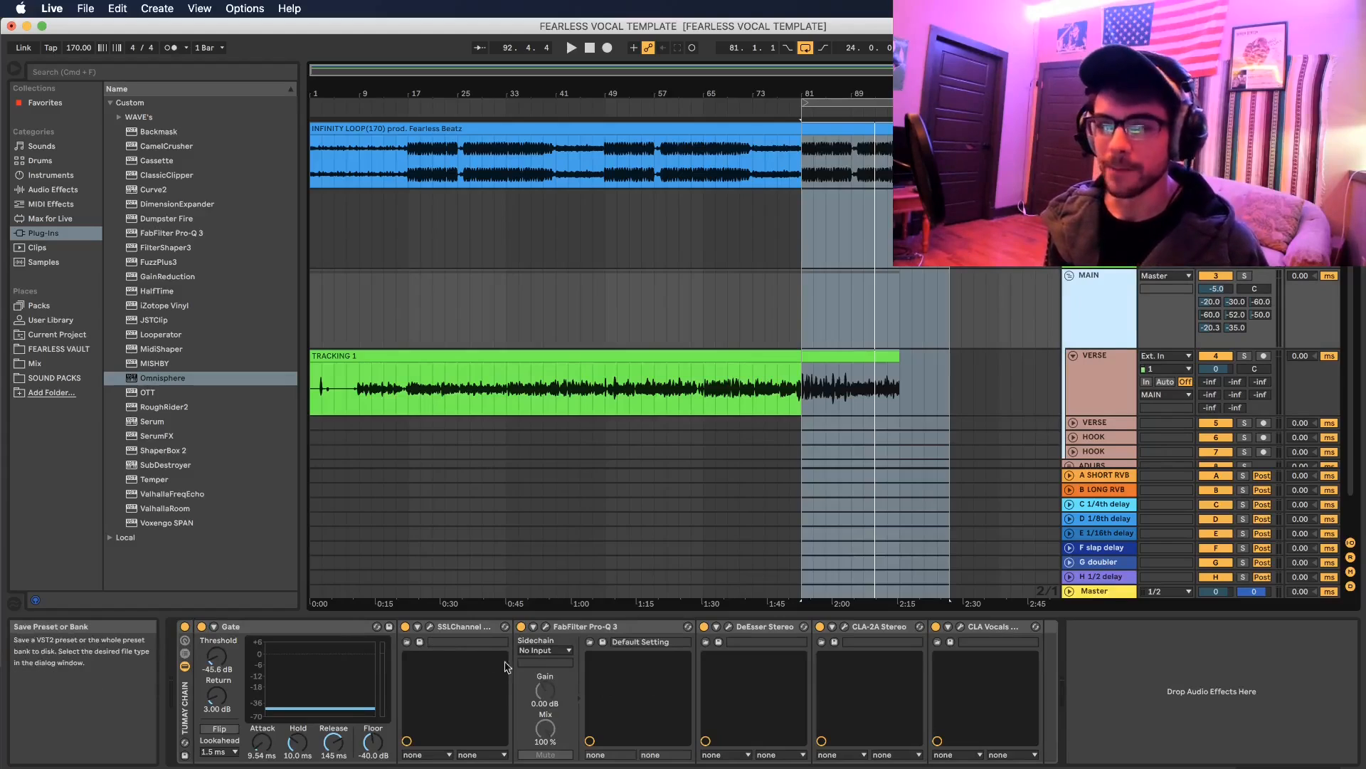
left_click(324, 630)
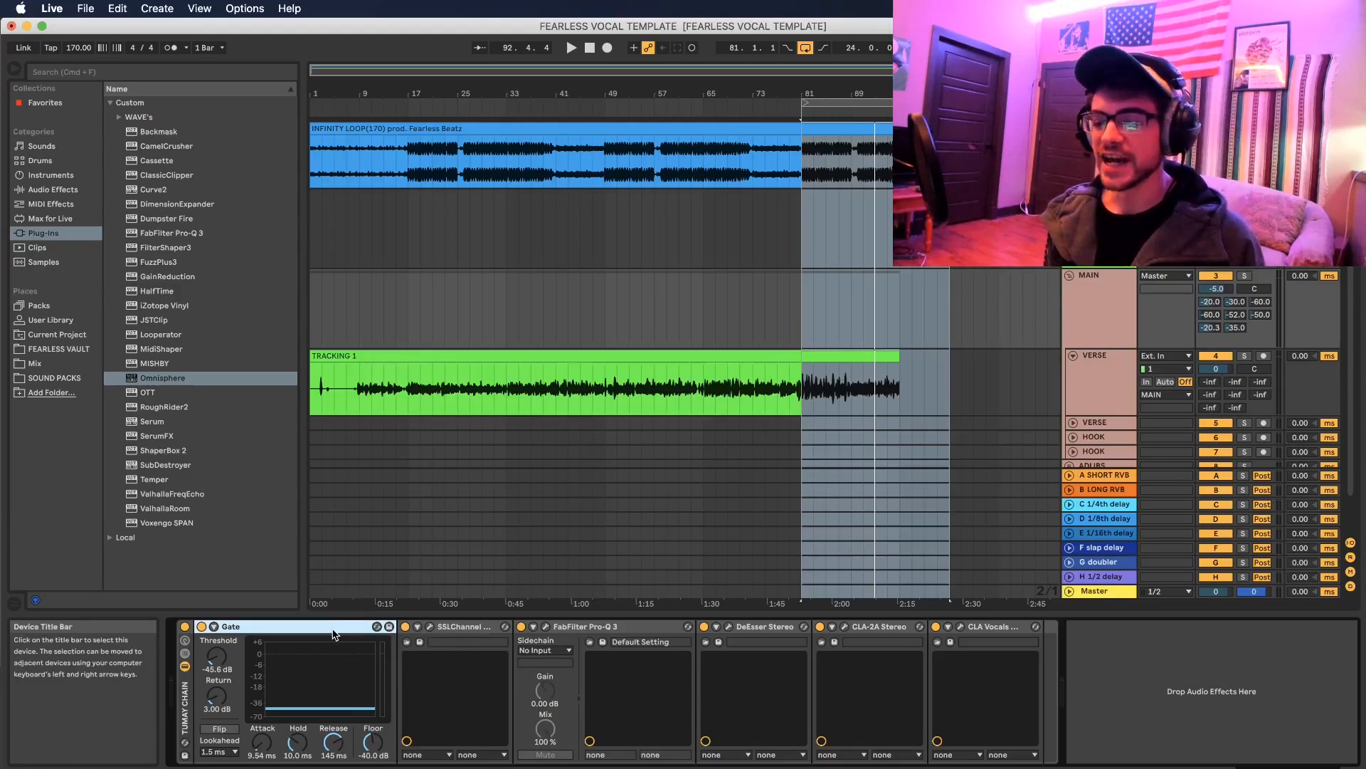
left_click(466, 627)
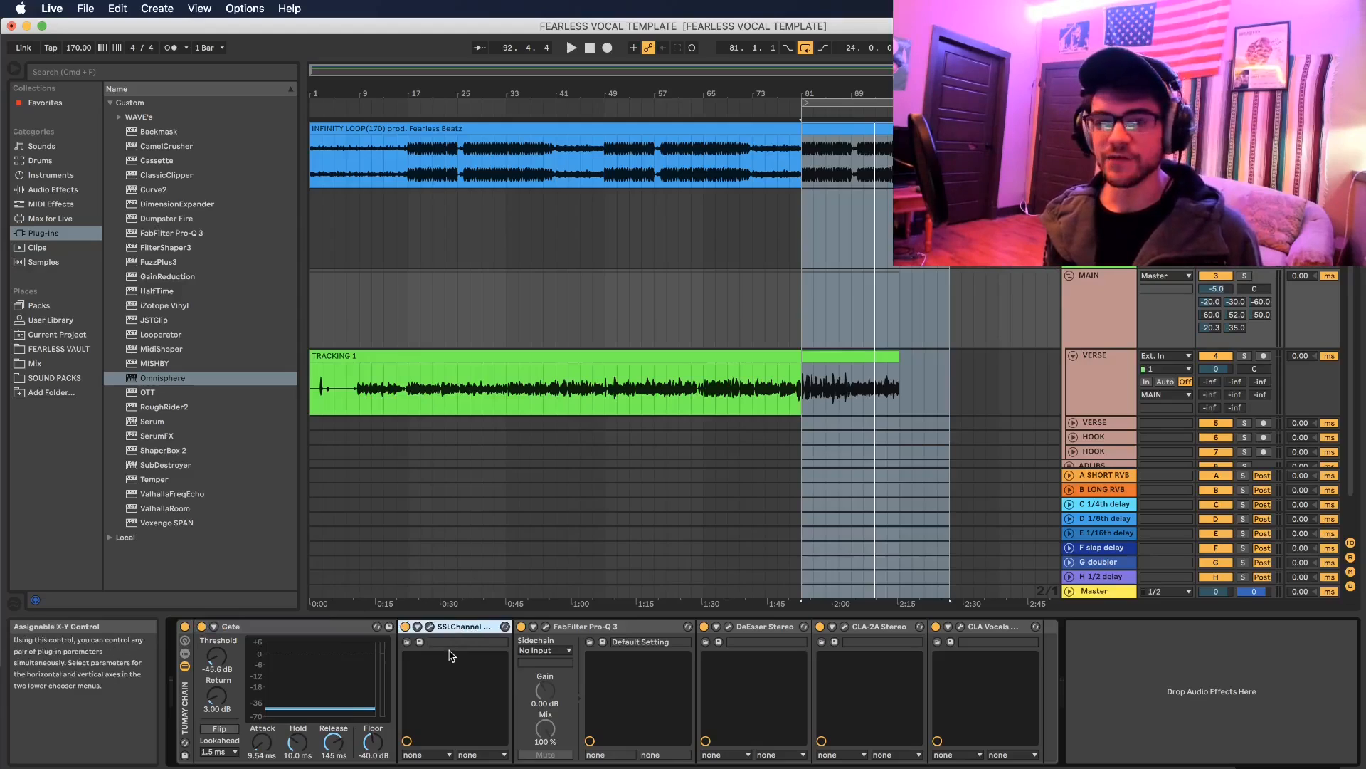
left_click(430, 627)
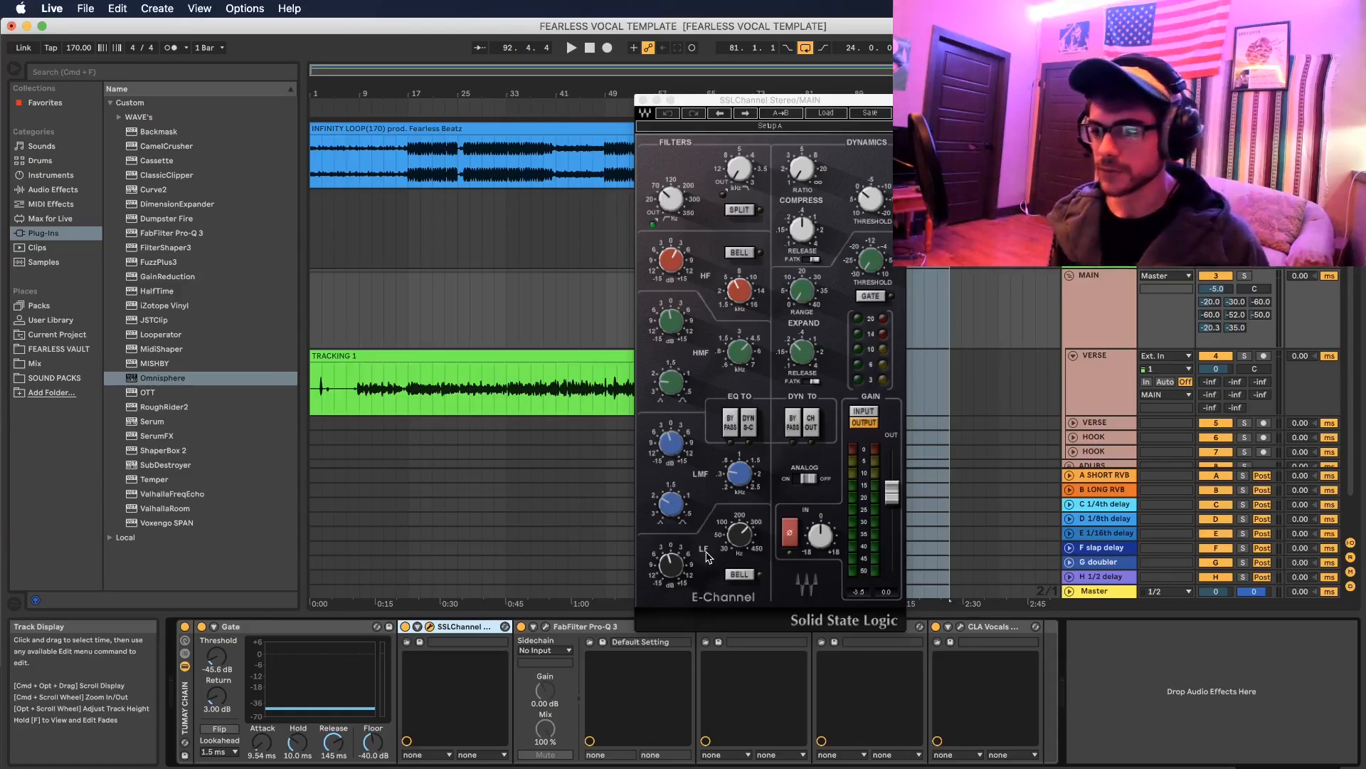
mouse_move(739, 476)
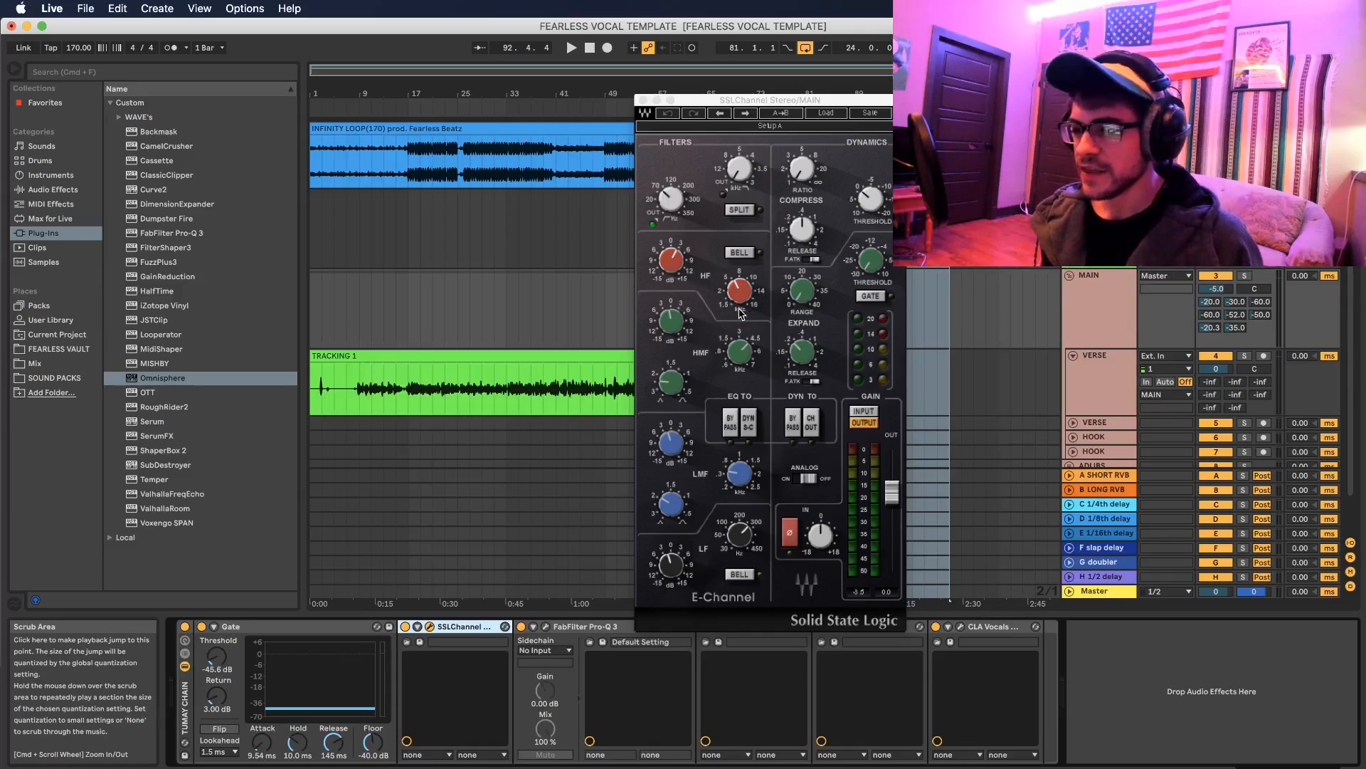
mouse_move(736, 285)
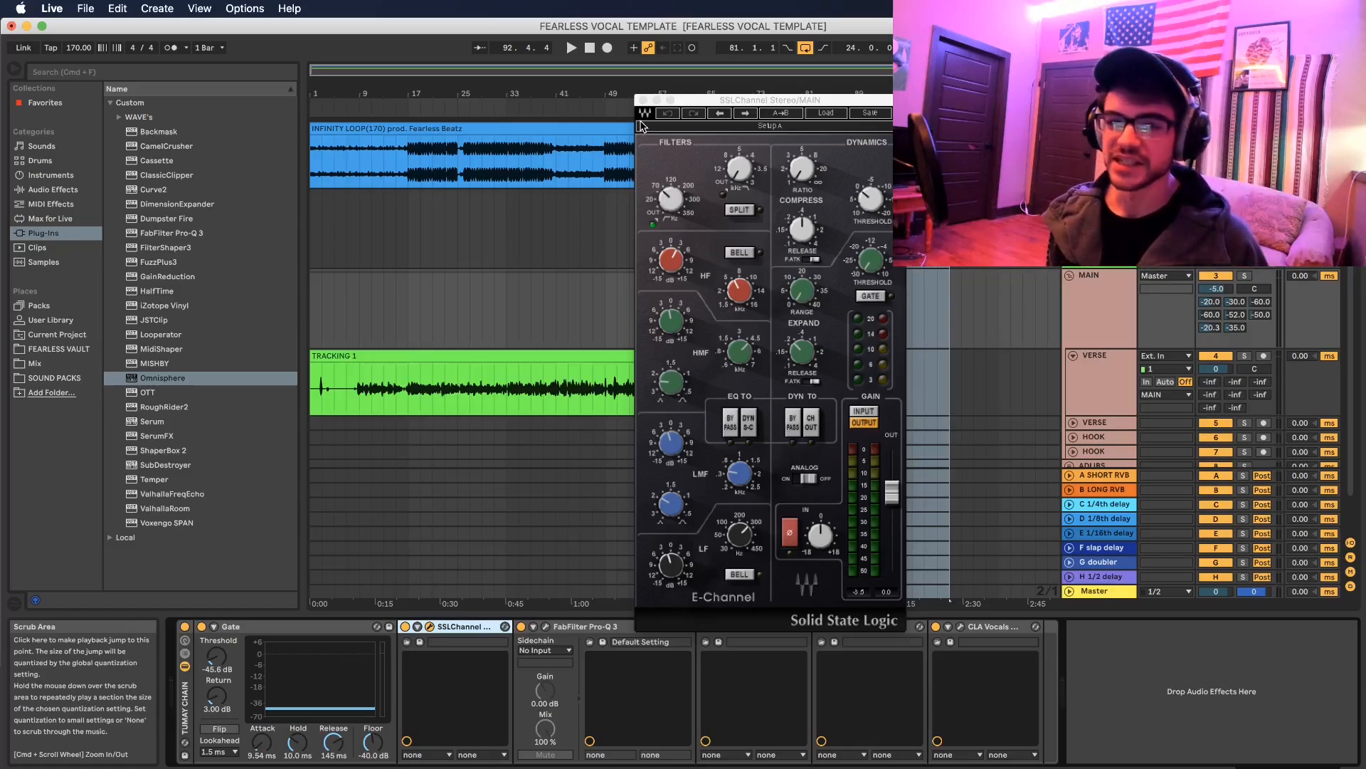
left_click(641, 101)
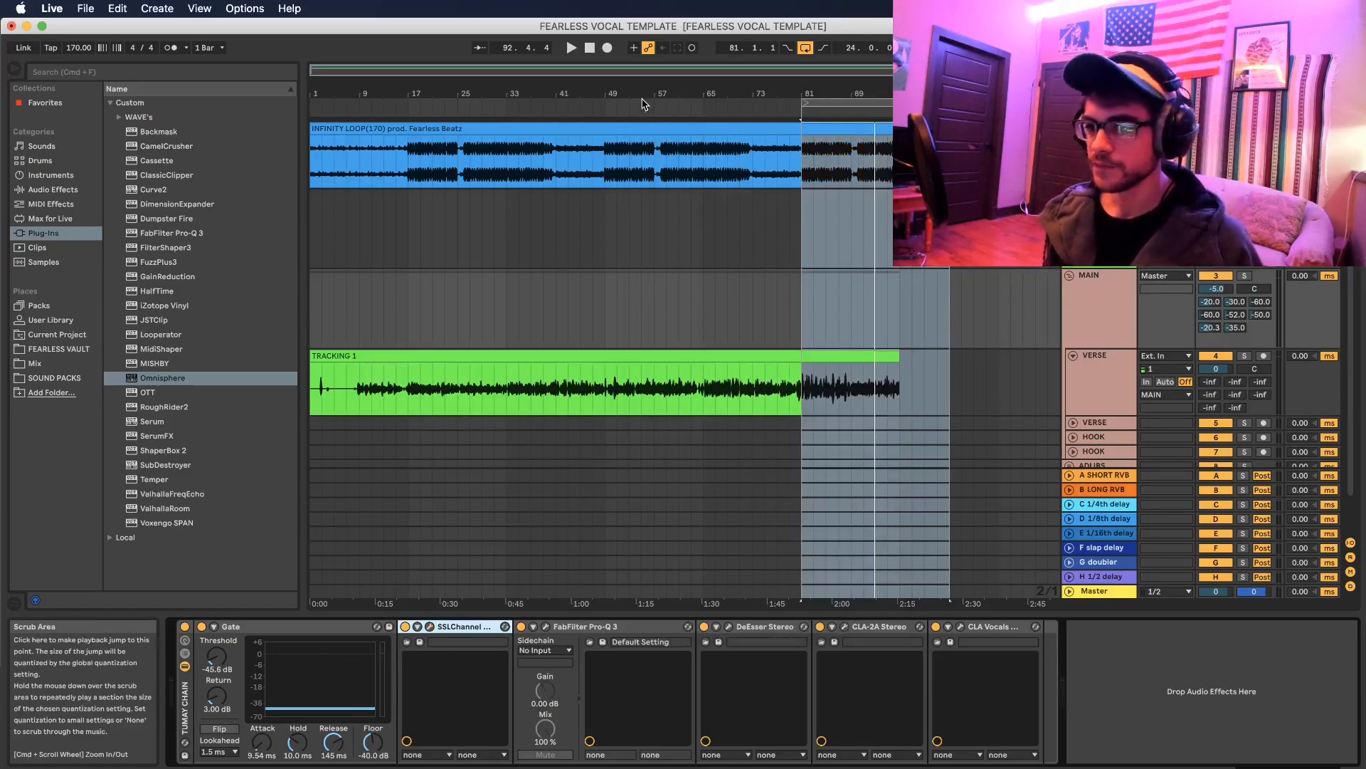
- Examine the EQ curve and low-end bands of the FabFilter Pro-Q 3 in the MAIN chain, then close its window
left_click(546, 628)
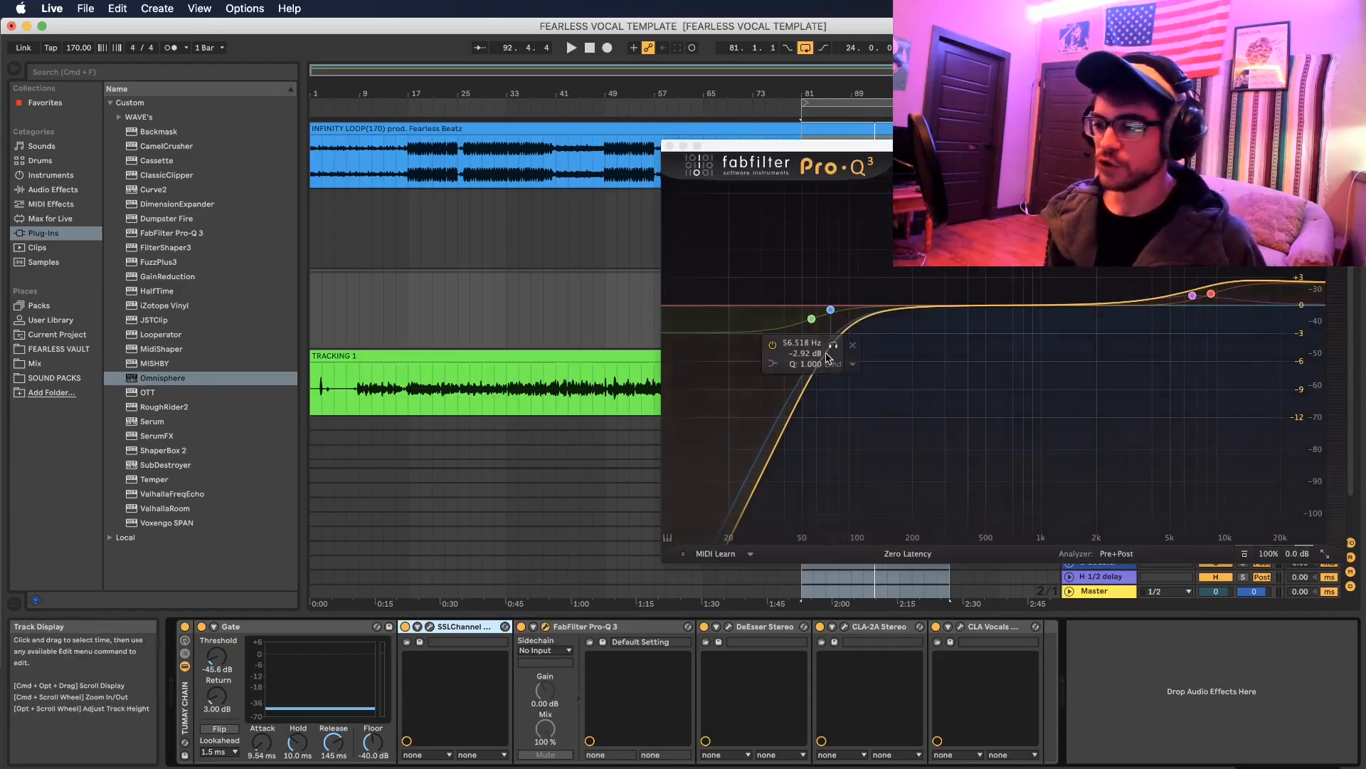
mouse_move(844, 313)
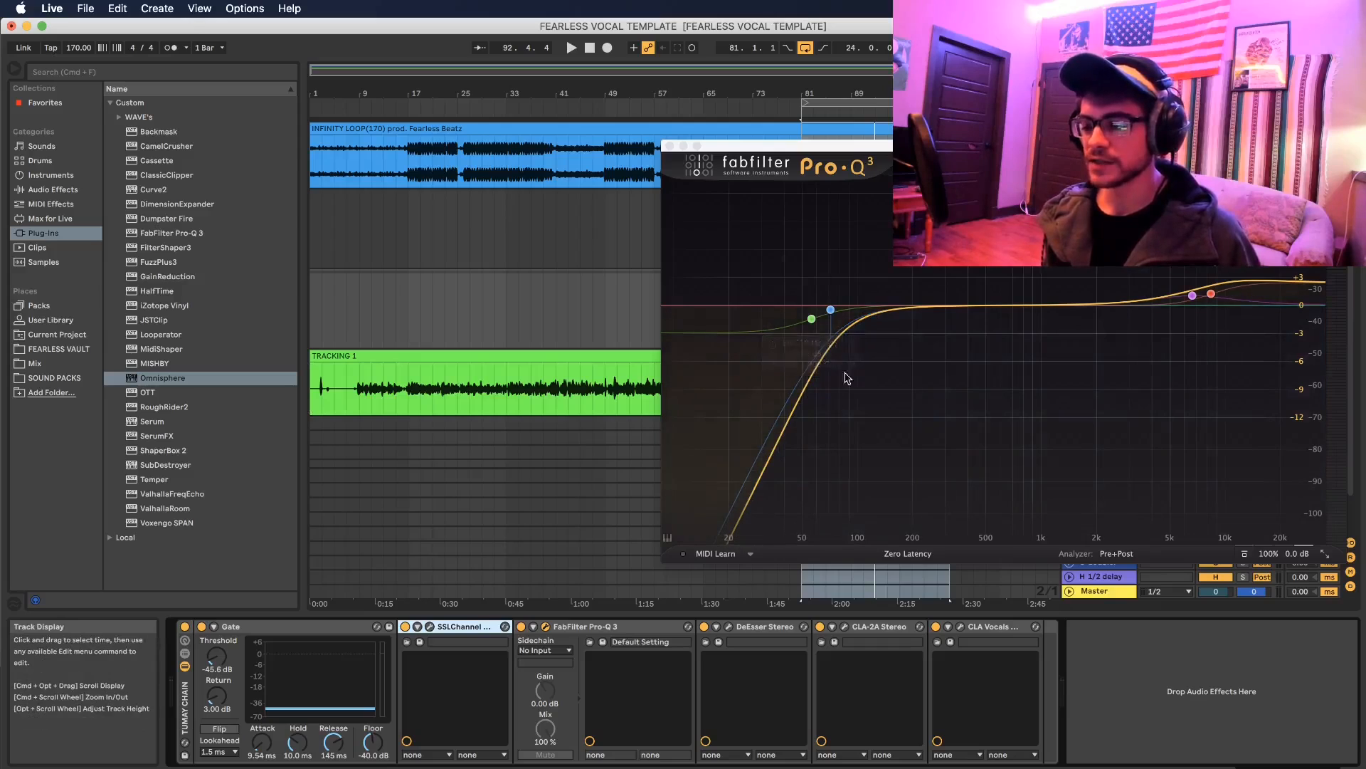
left_click(669, 146)
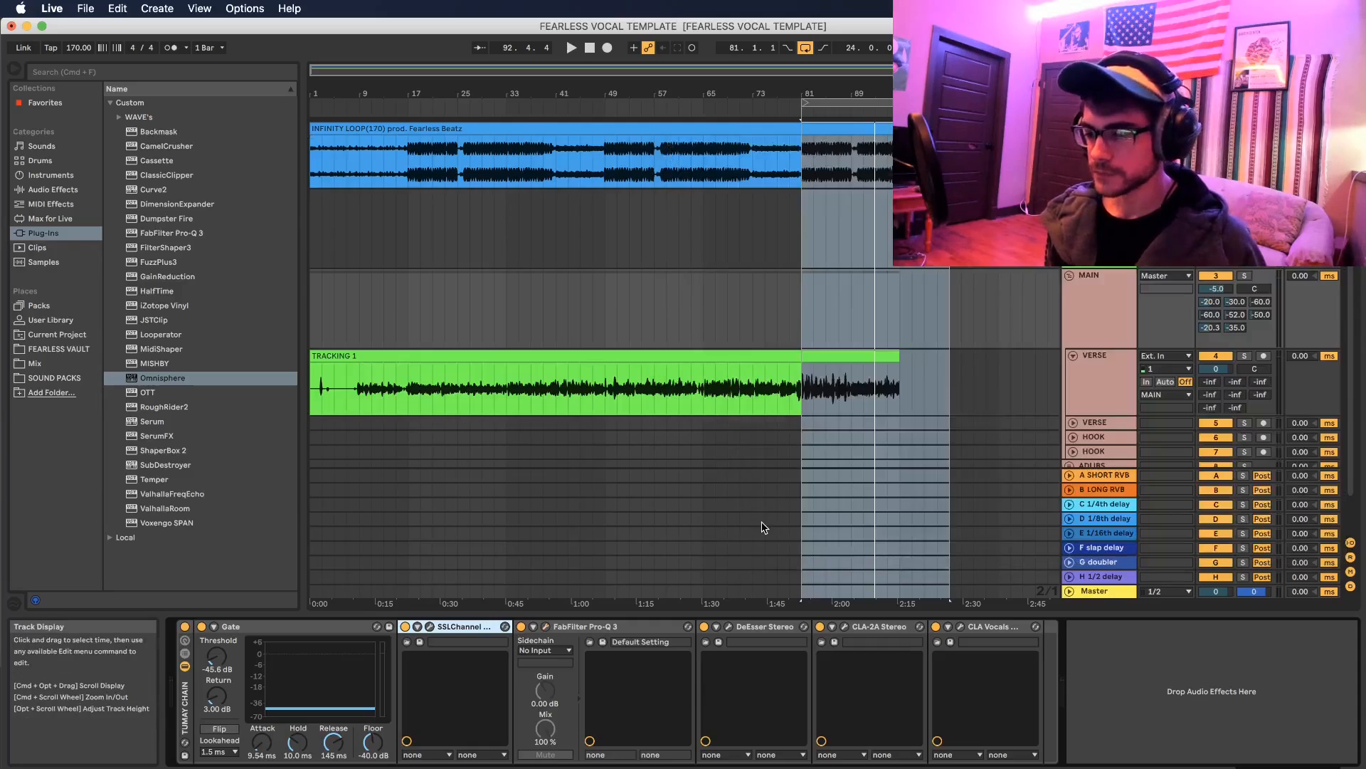
- Review the frequency and threshold settings of the DeEsser in the MAIN chain, then close its window
left_click(729, 627)
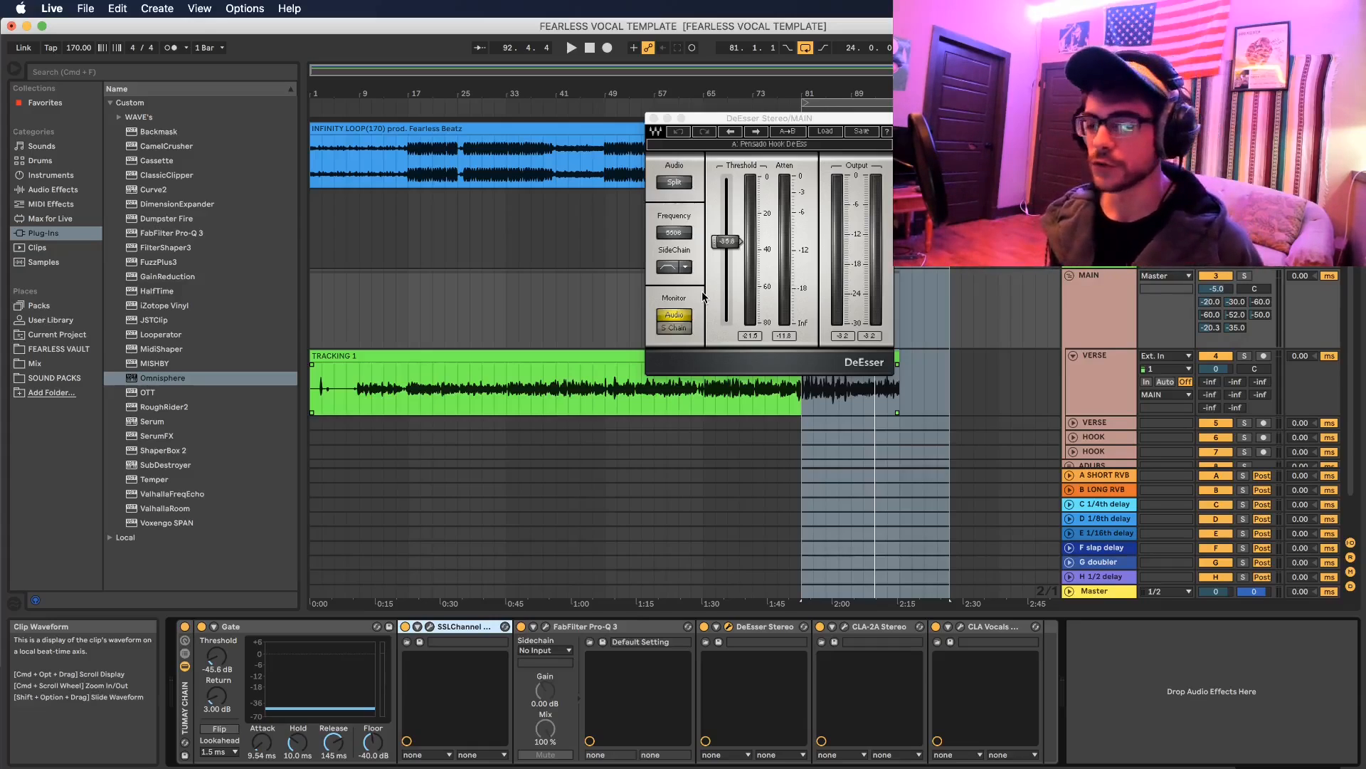
left_click(753, 116)
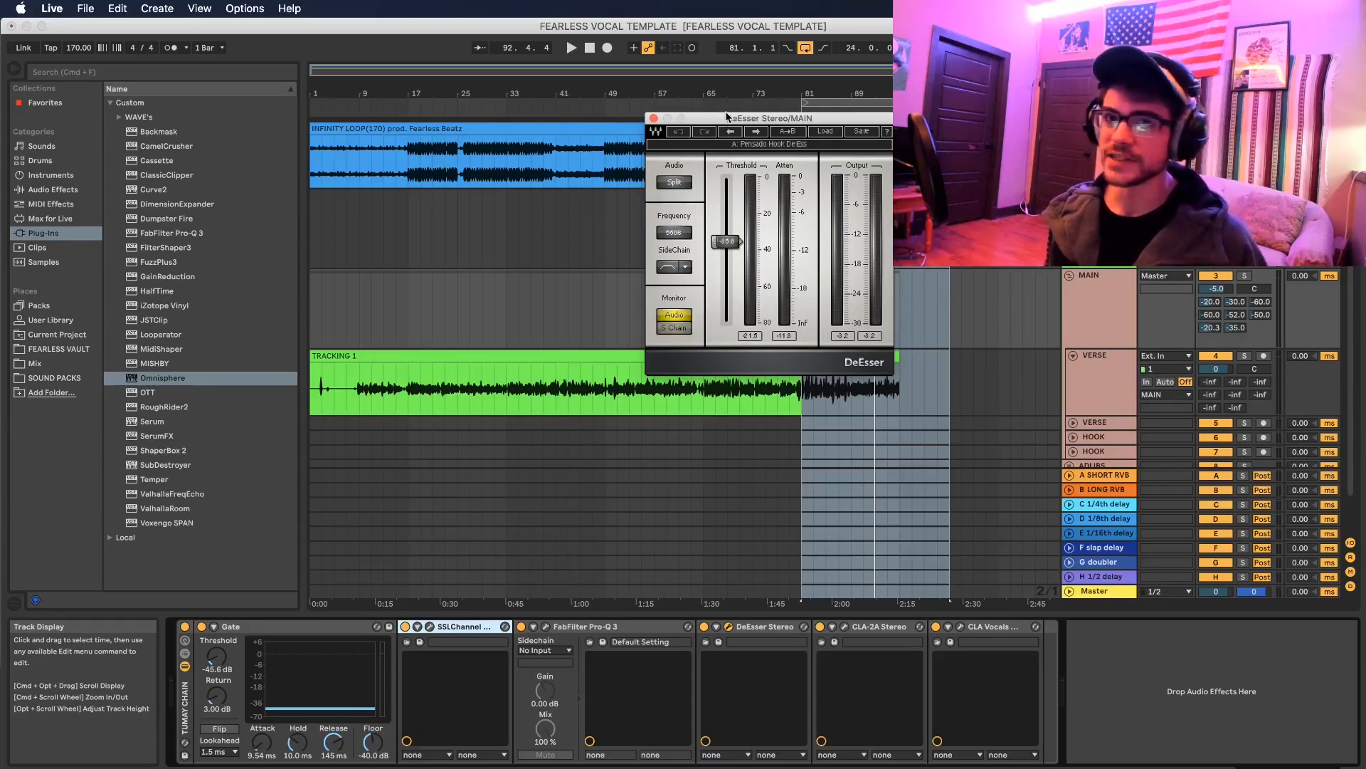
left_click(653, 119)
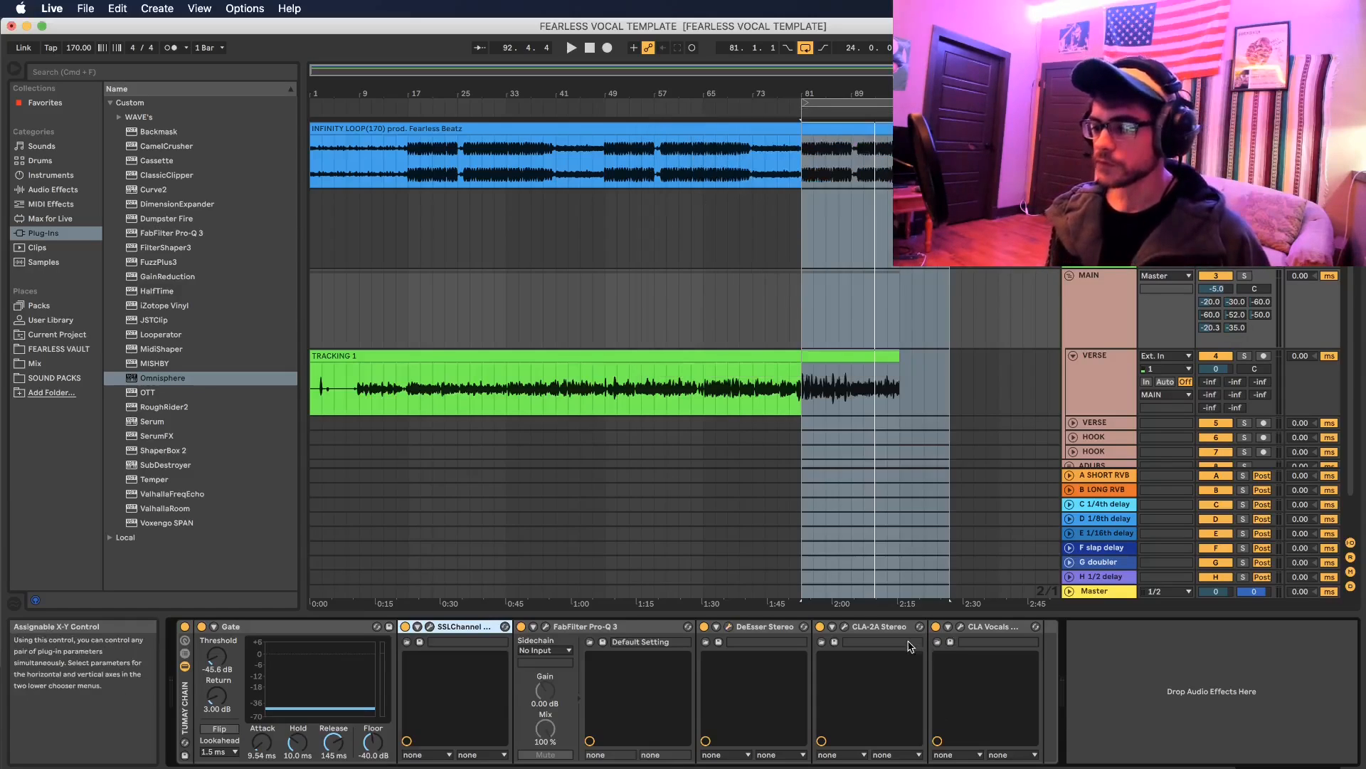
- Inspect the CLA-2A compressor's gain and analog settings in the MAIN chain, then close its window
left_click(844, 628)
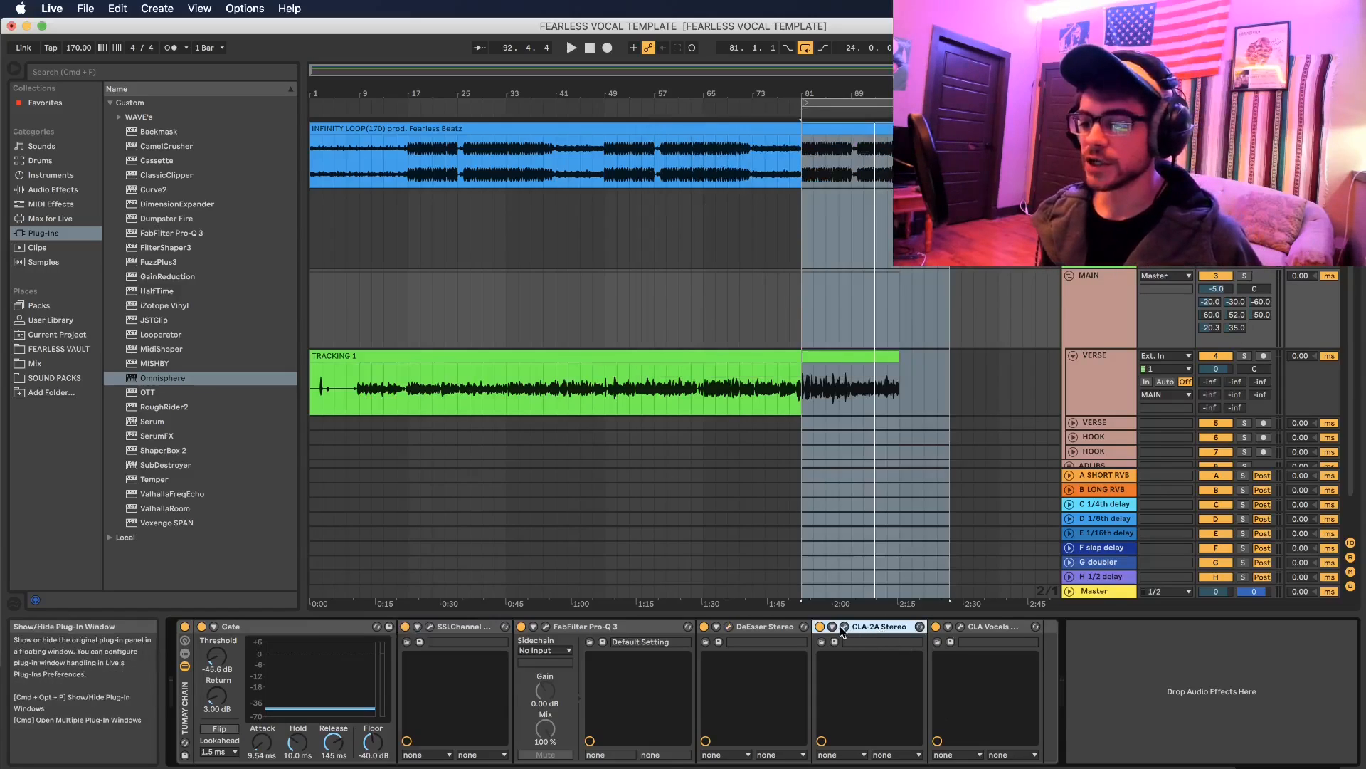
left_click(844, 627)
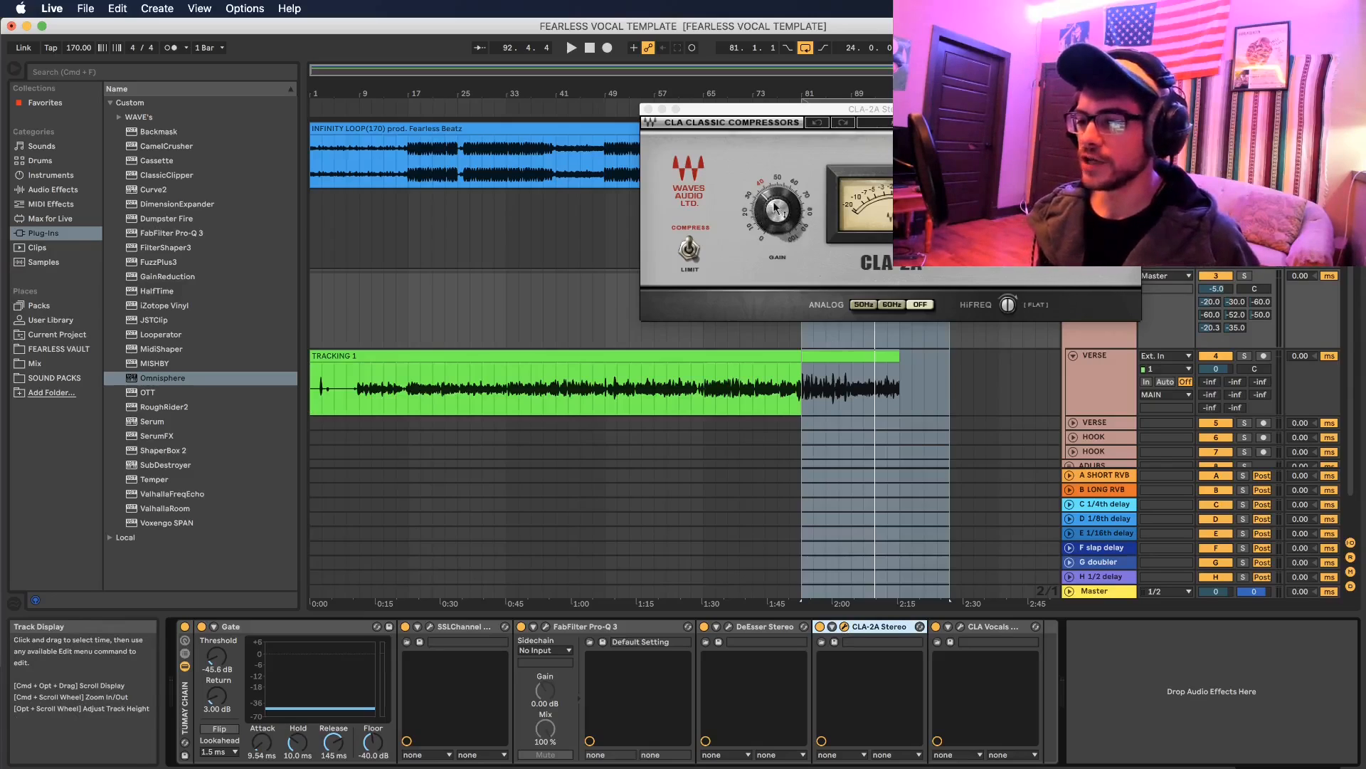
mouse_move(779, 208)
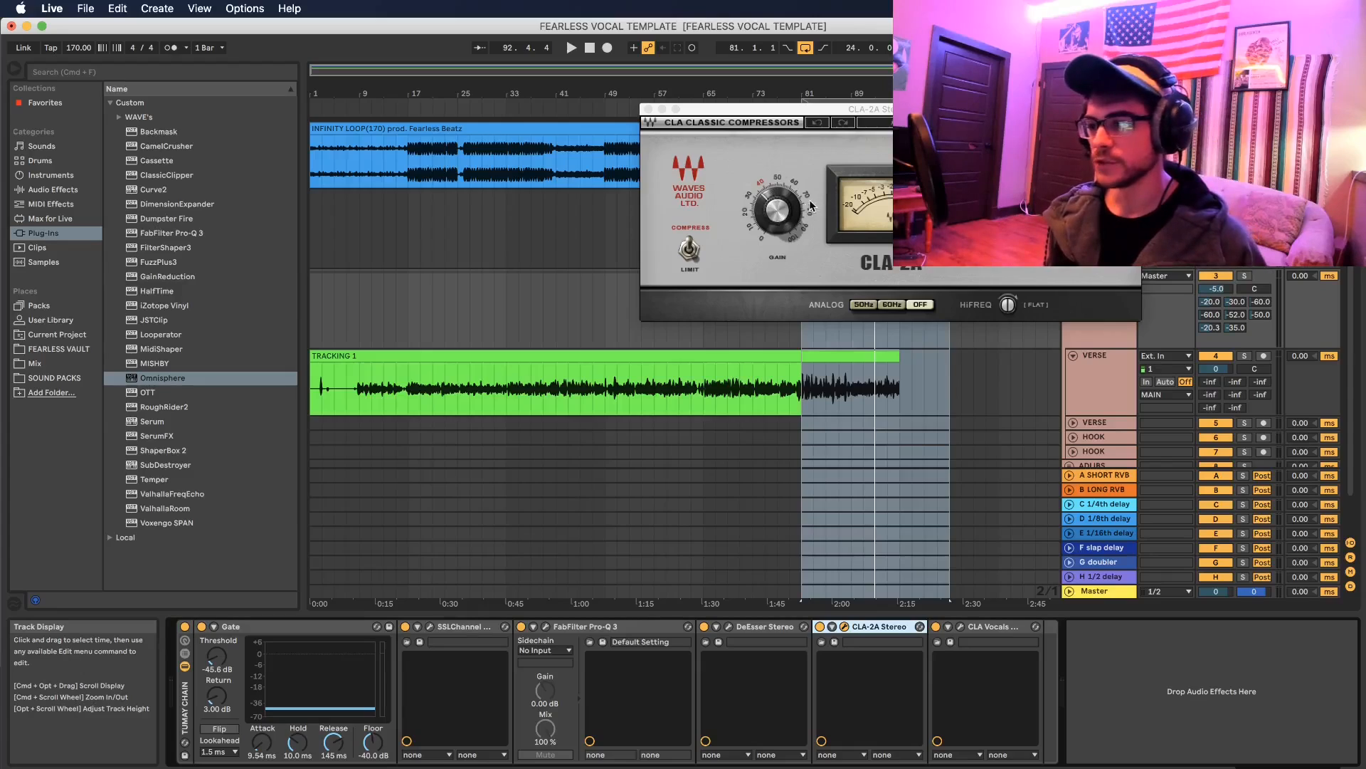
left_click(921, 306)
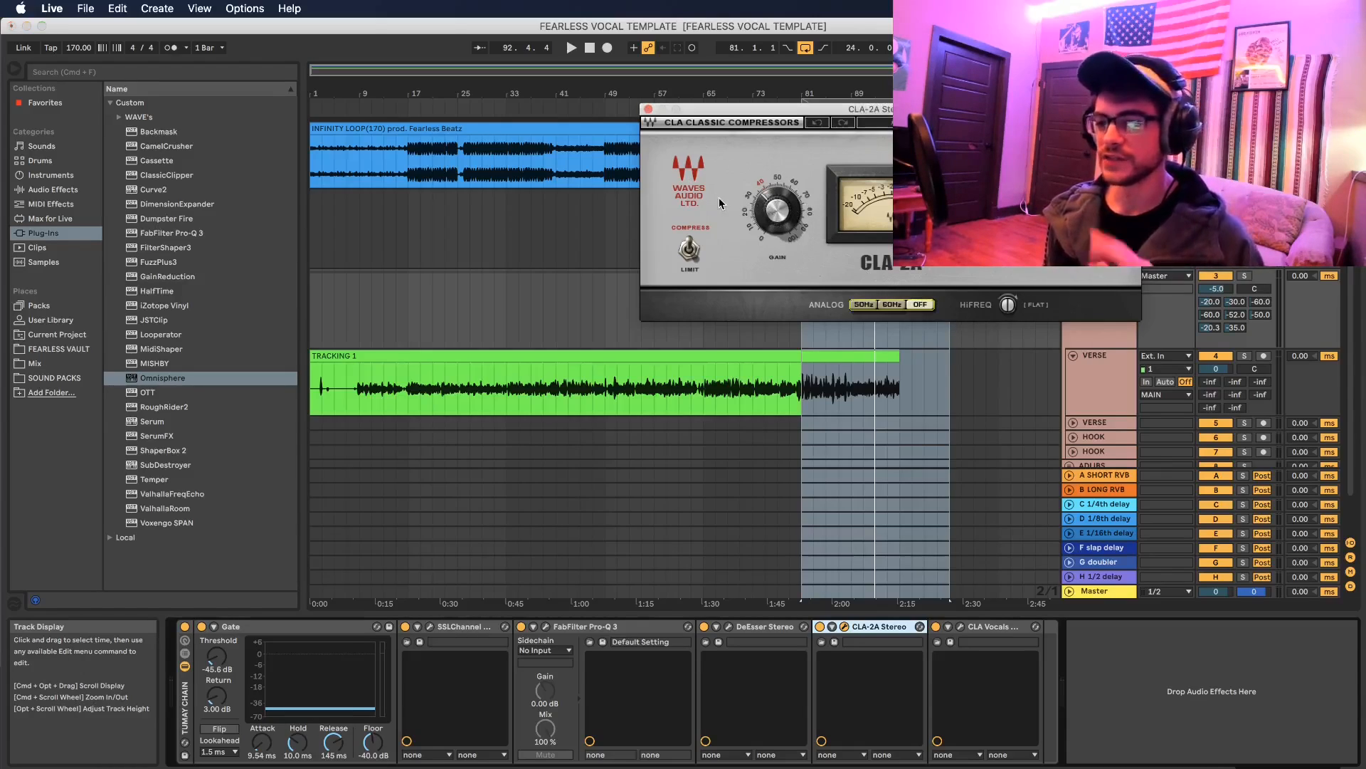
left_click(648, 110)
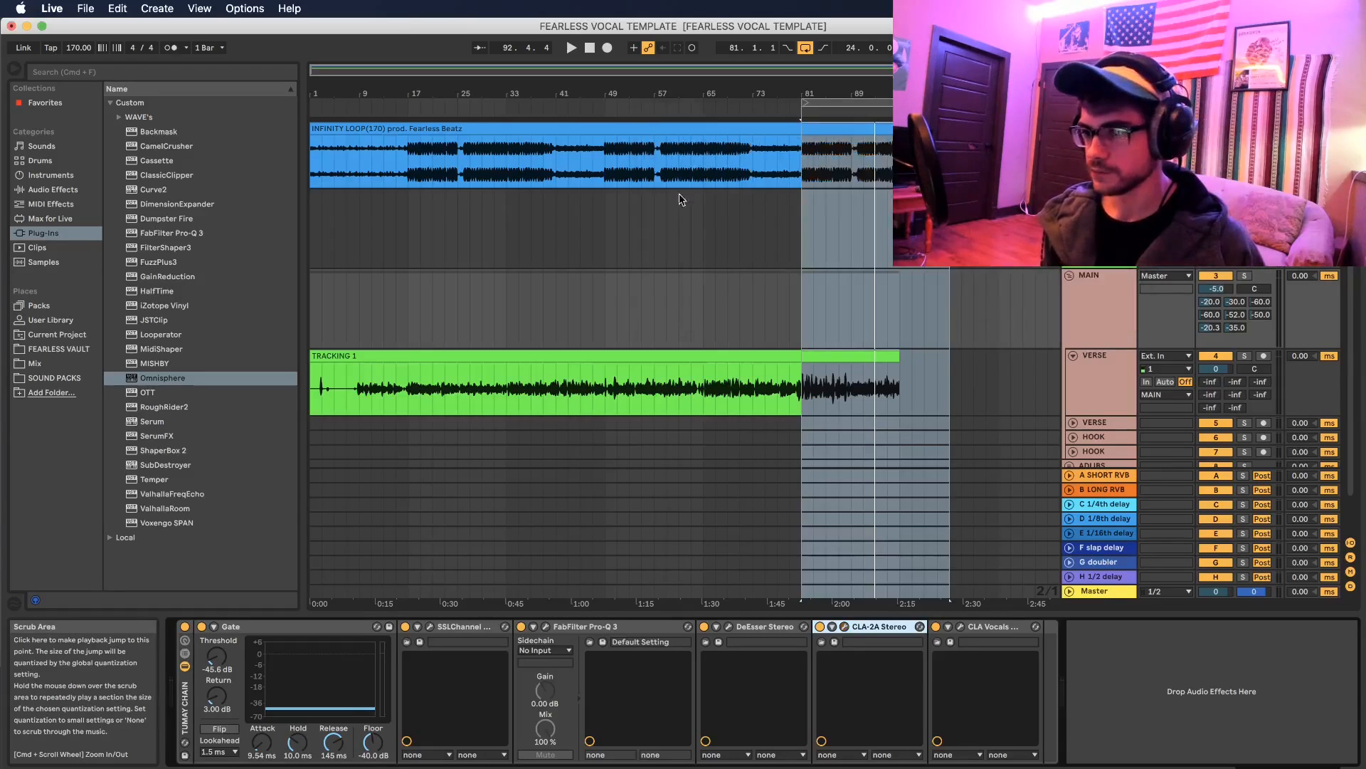
- Examine the bass, compress and pitch faders of the CLA Vocals plug-in on MAIN, leaving the device enabled and its window closed
left_click(1006, 627)
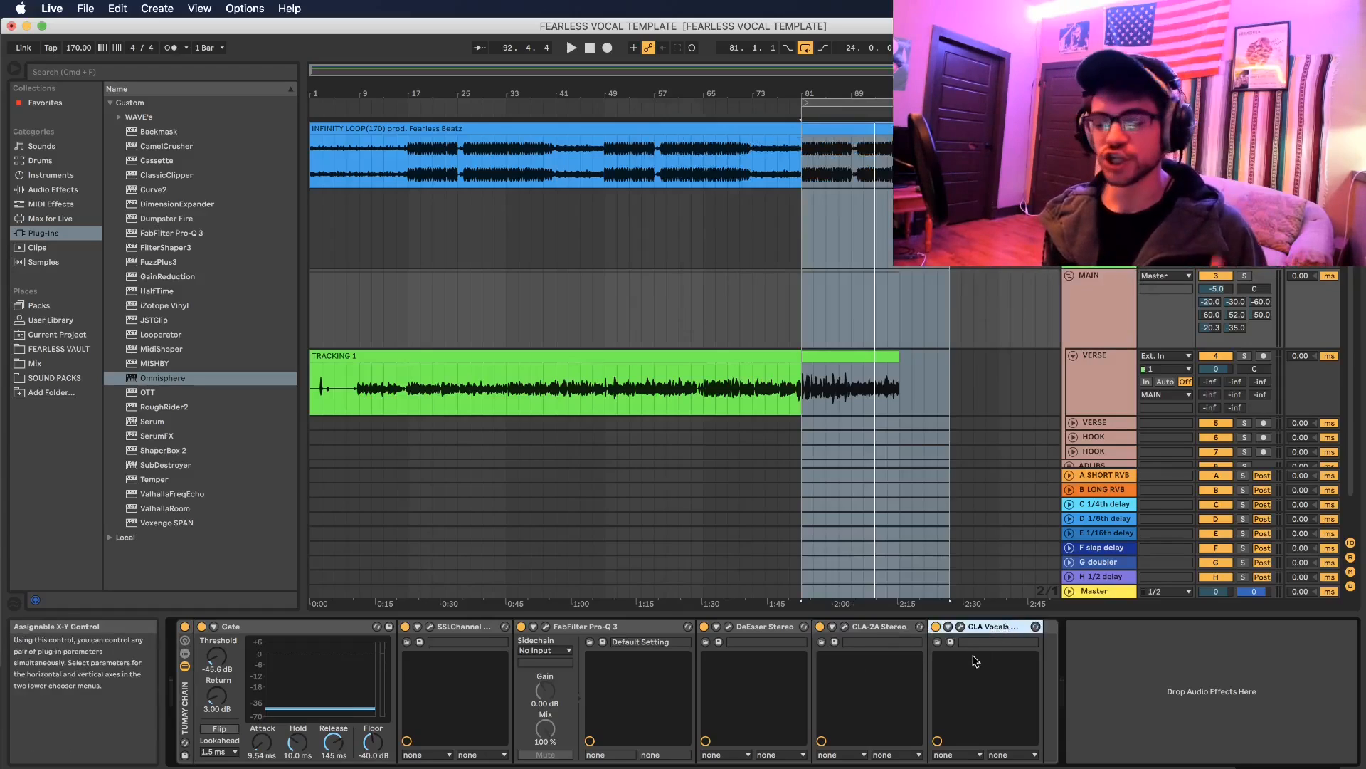
left_click(936, 626)
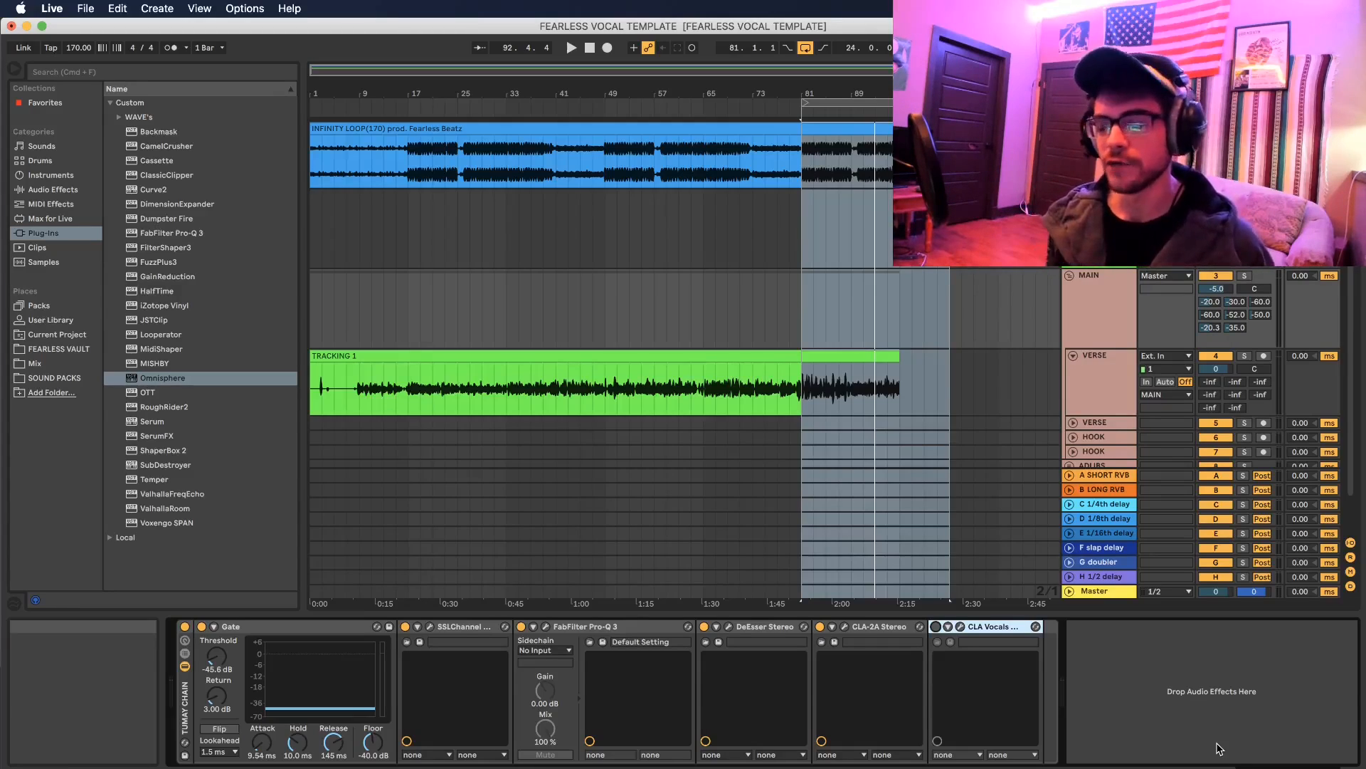
left_click(936, 627)
left_click(960, 626)
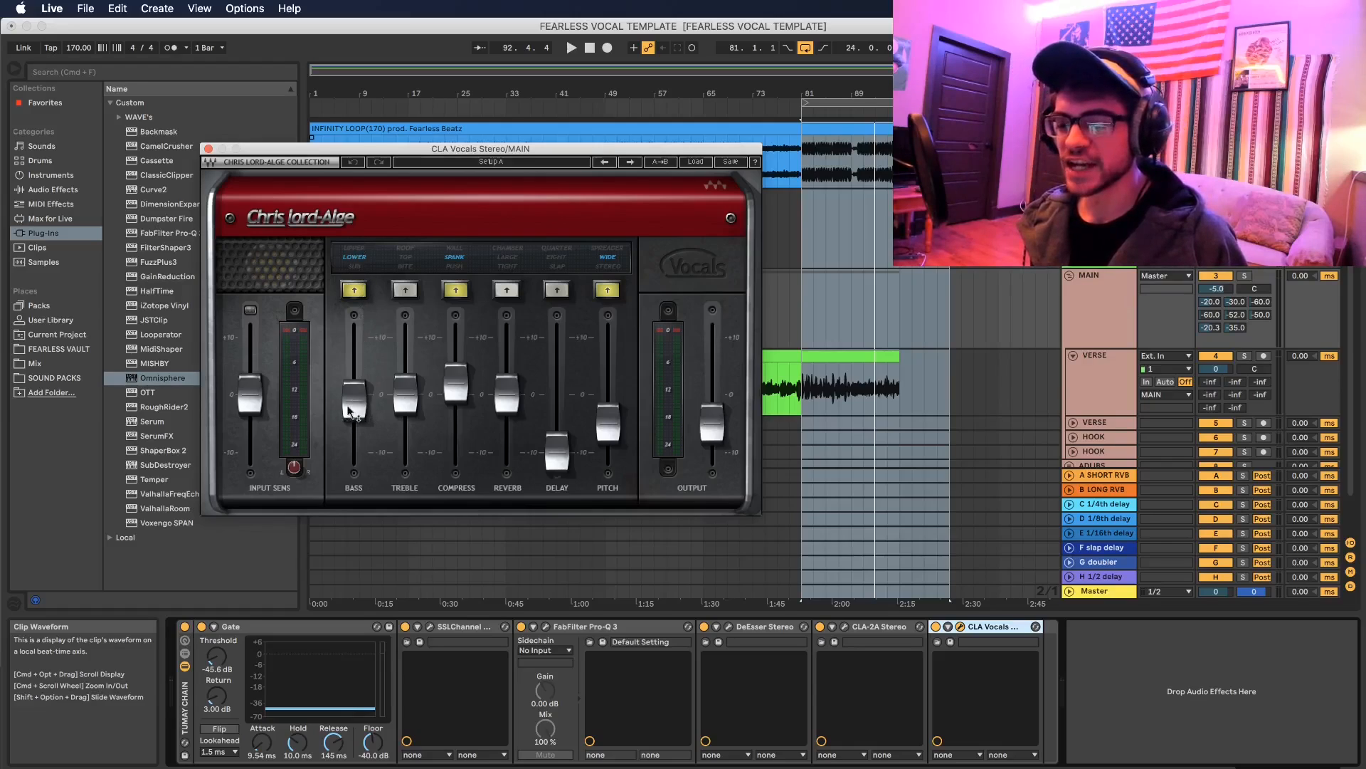
mouse_move(348, 406)
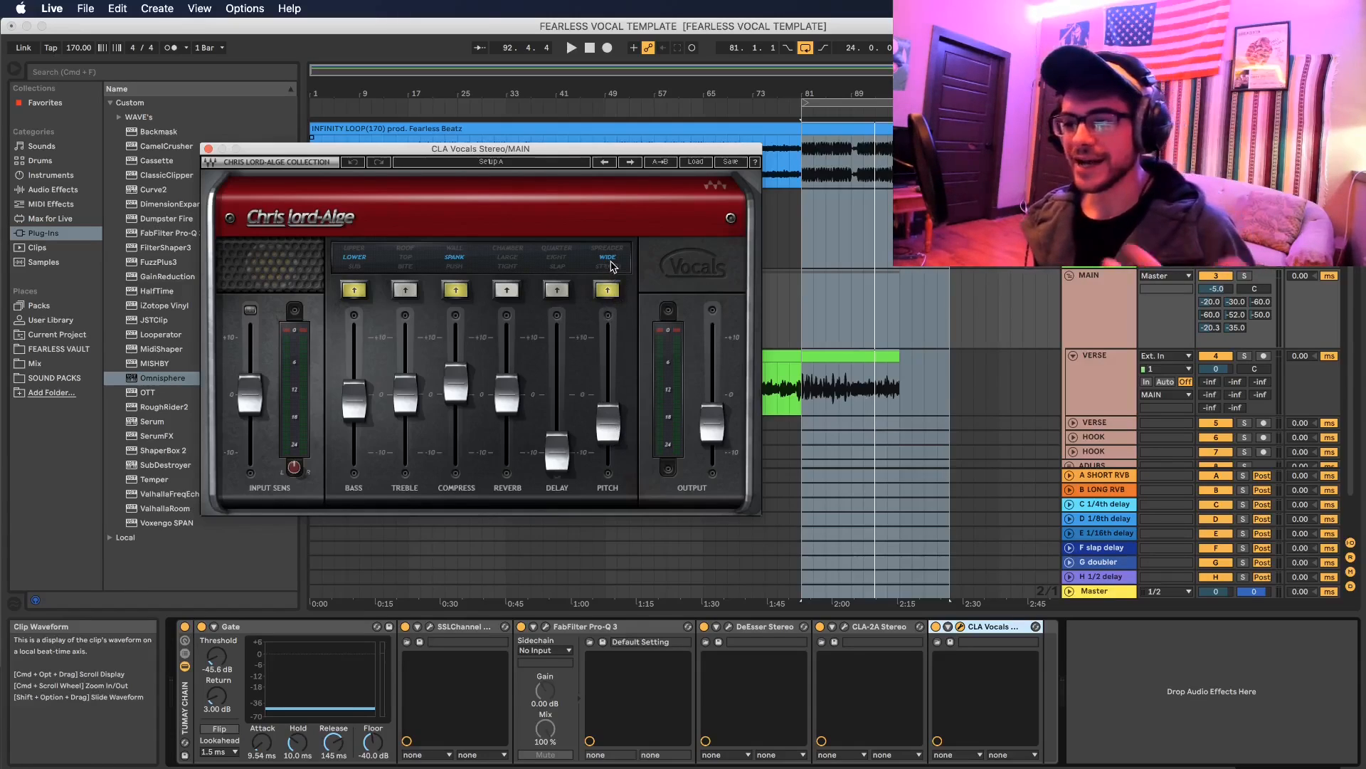
left_click(606, 417)
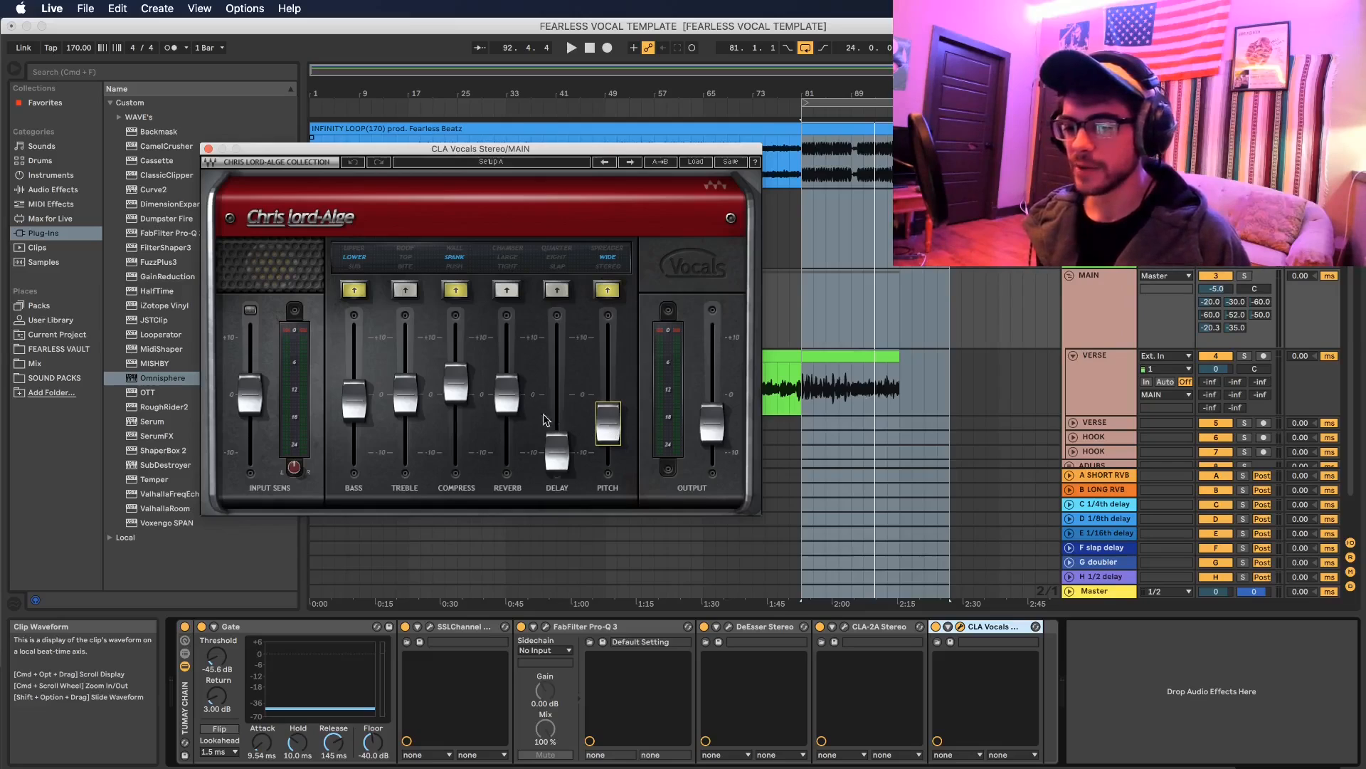
left_click(455, 386)
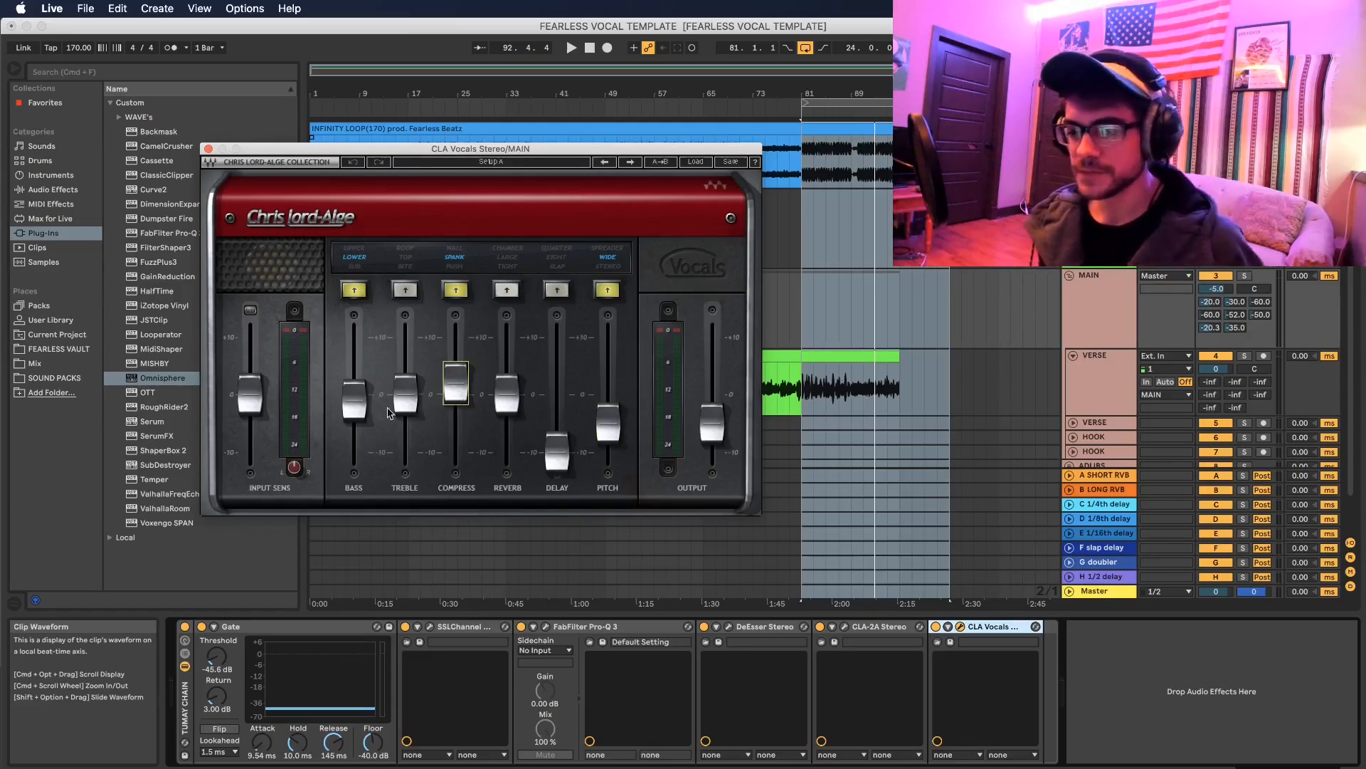
left_click(347, 402)
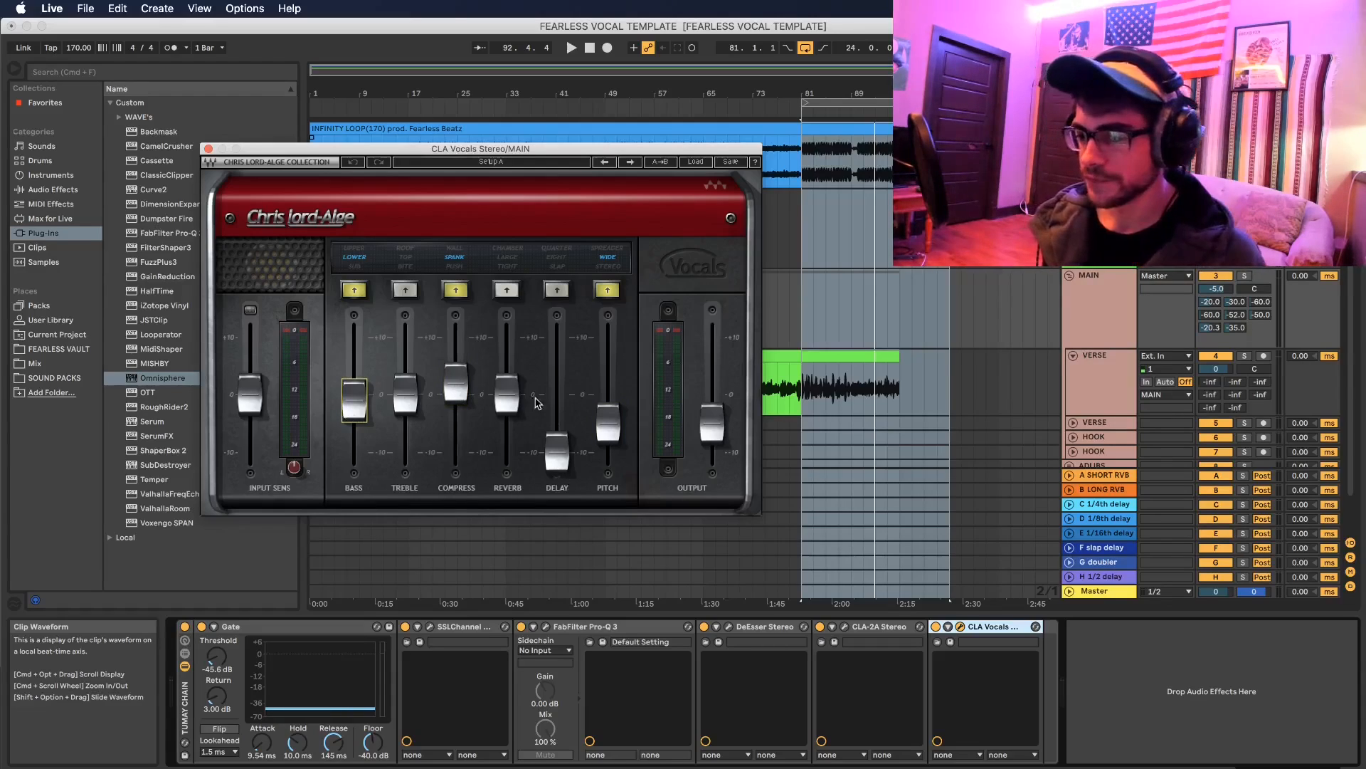
left_click(208, 150)
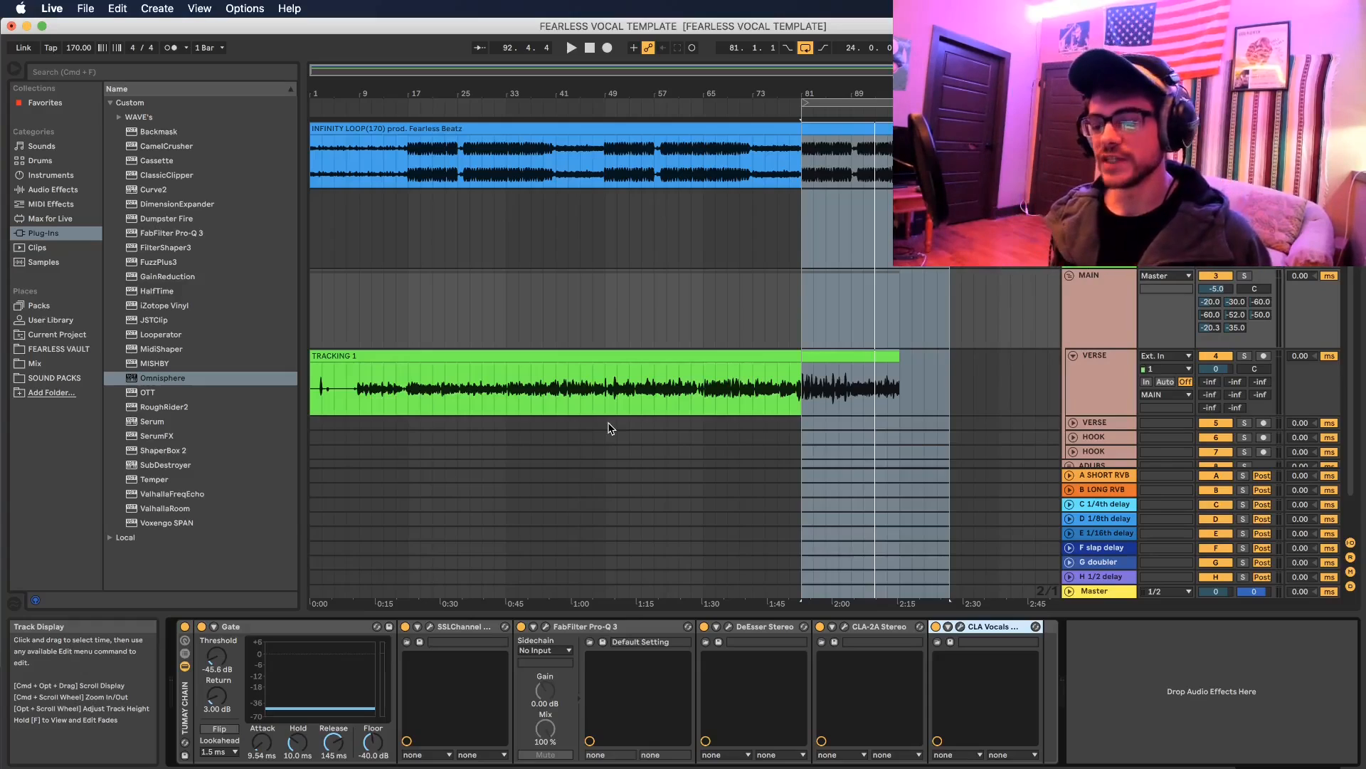
- Show the effect chain of the track above MAIN and go through its Gate, SSLChannel, CLA-2A and DeEsser
left_click(739, 353)
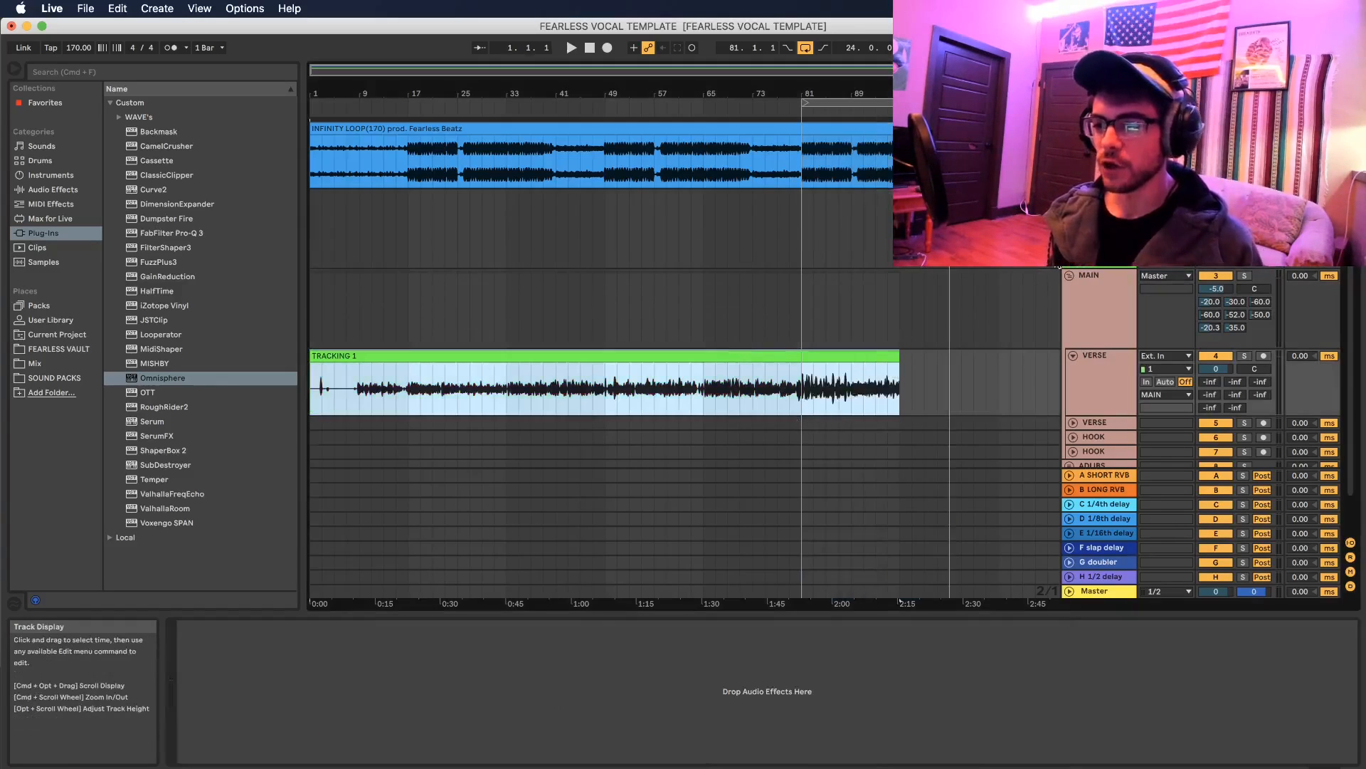
left_click(1080, 304)
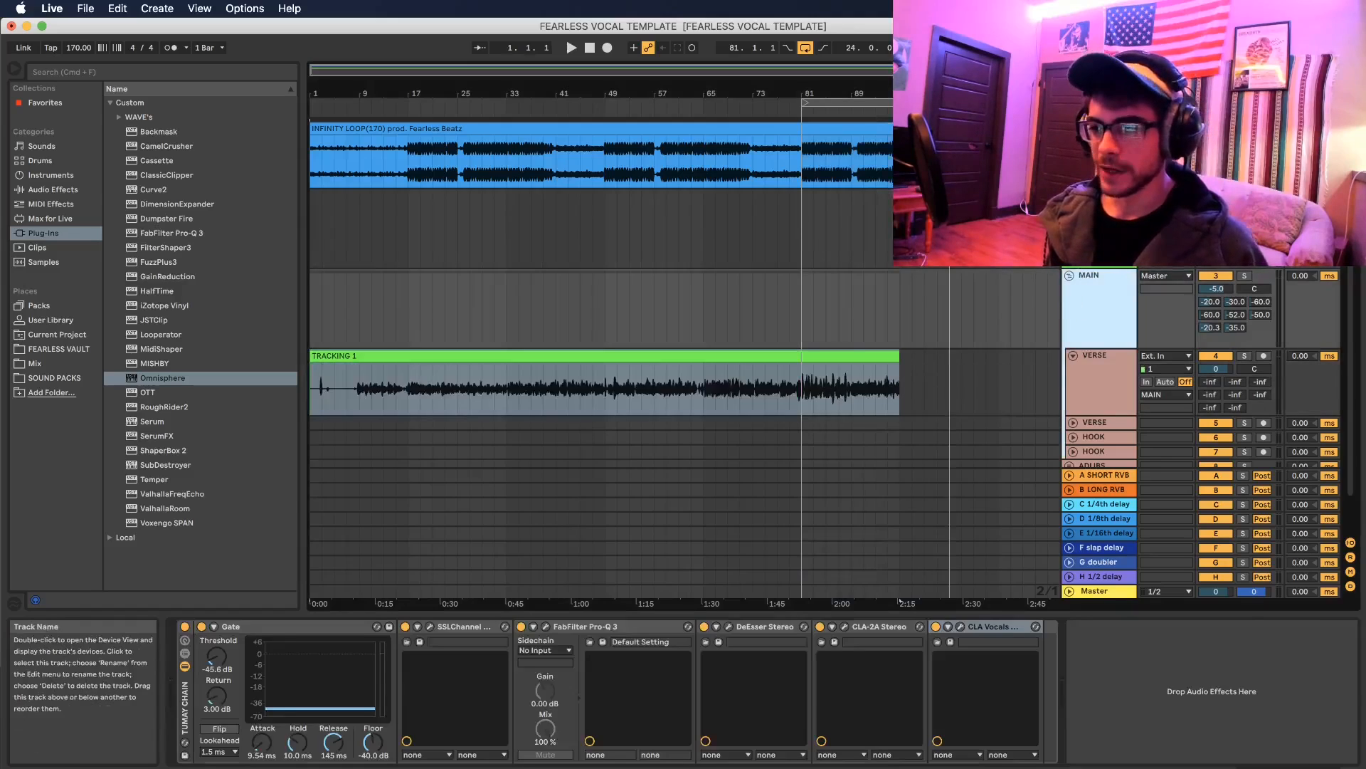
left_click(1093, 240)
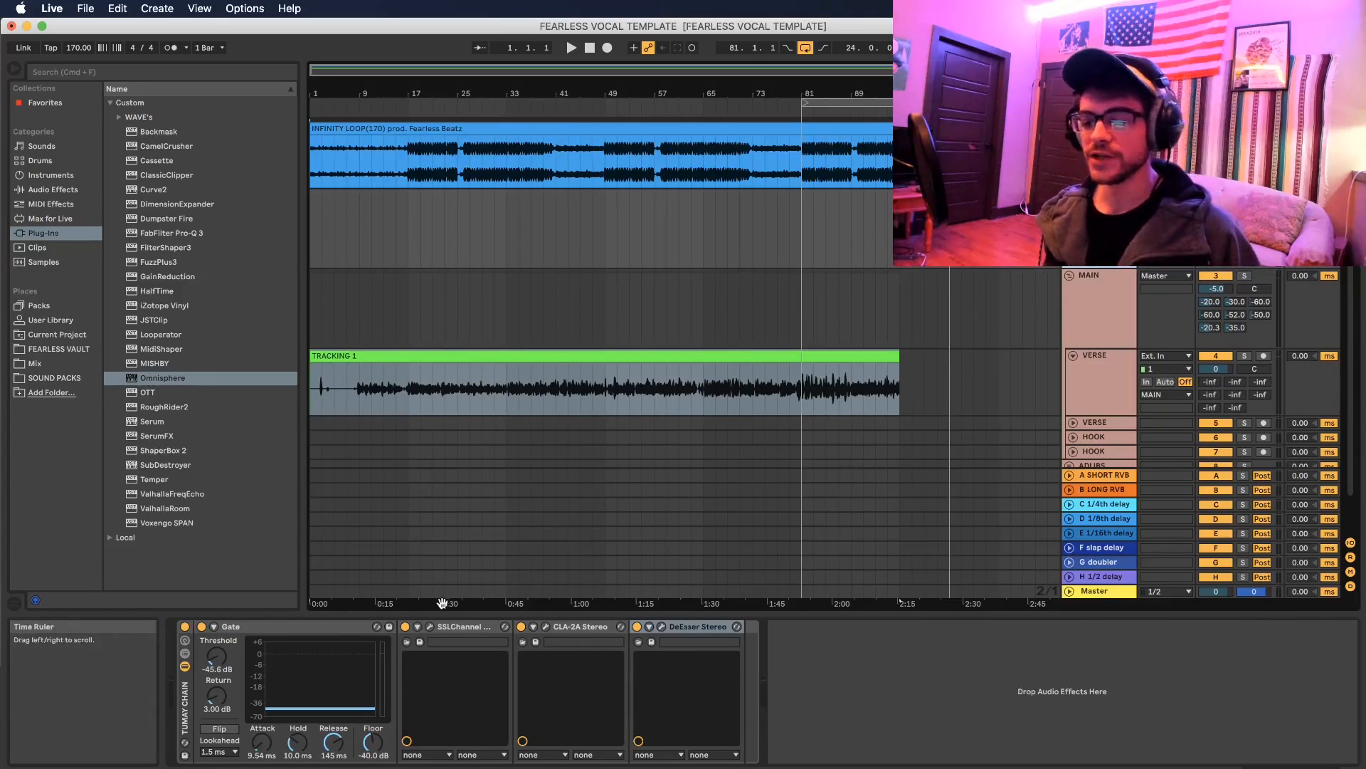
left_click(317, 630)
left_click(483, 630)
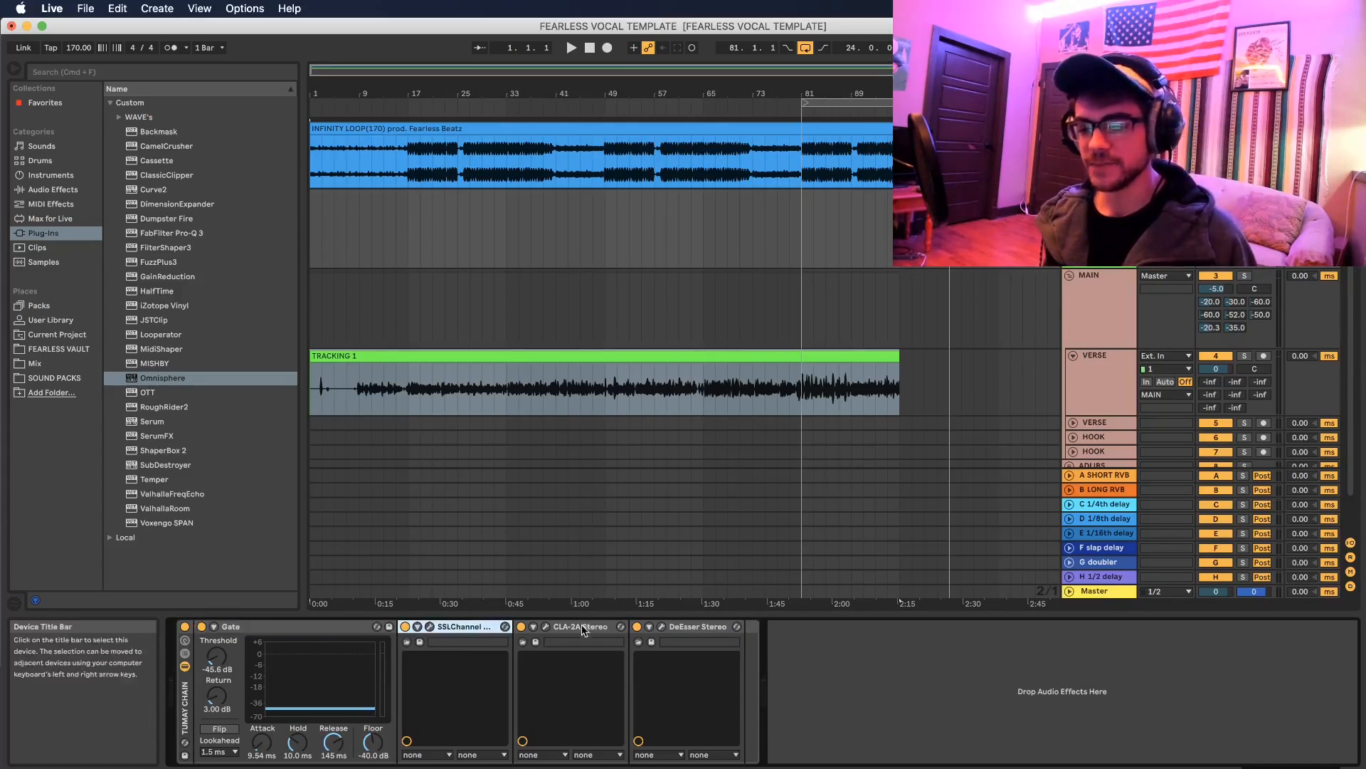
left_click(582, 626)
left_click(675, 630)
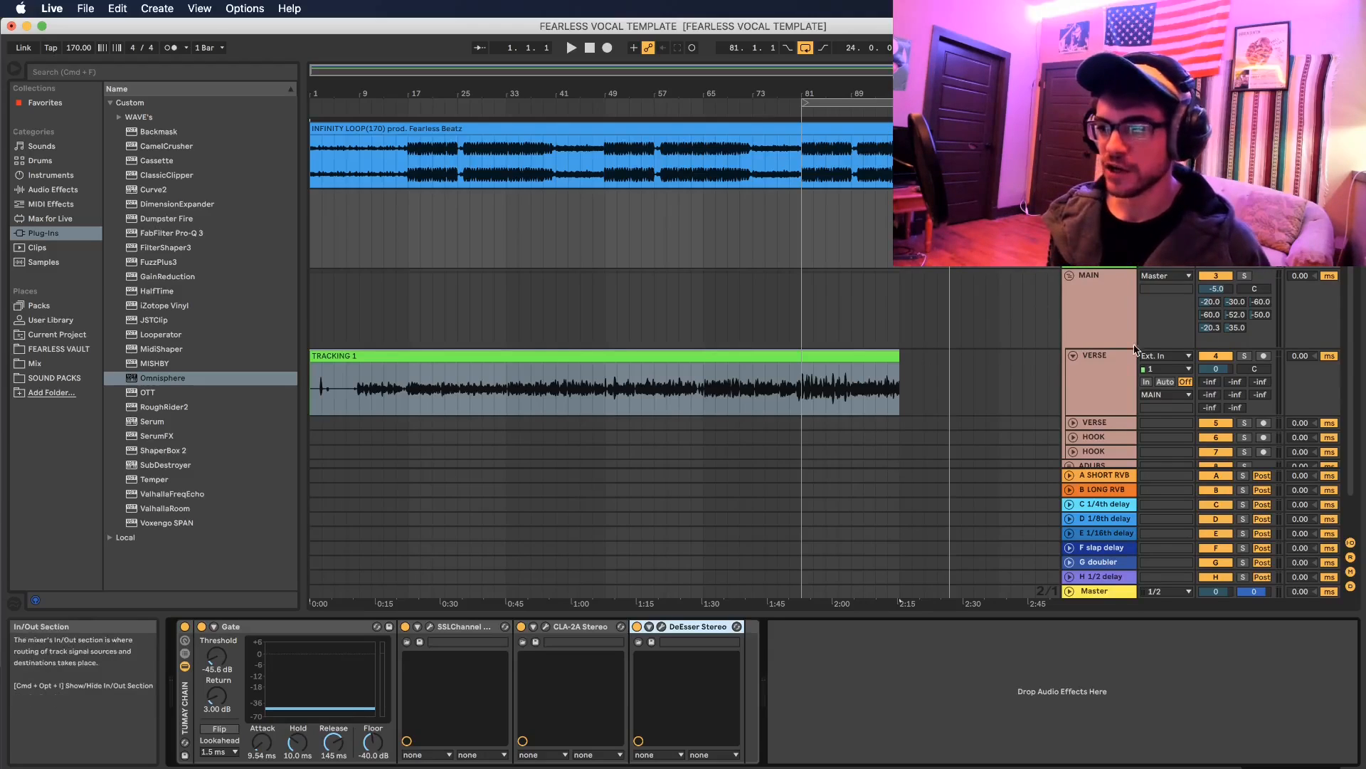
- Bypass the whole effect rack on the MAIN track and play the looped section starting at bar 81
left_click(1109, 297)
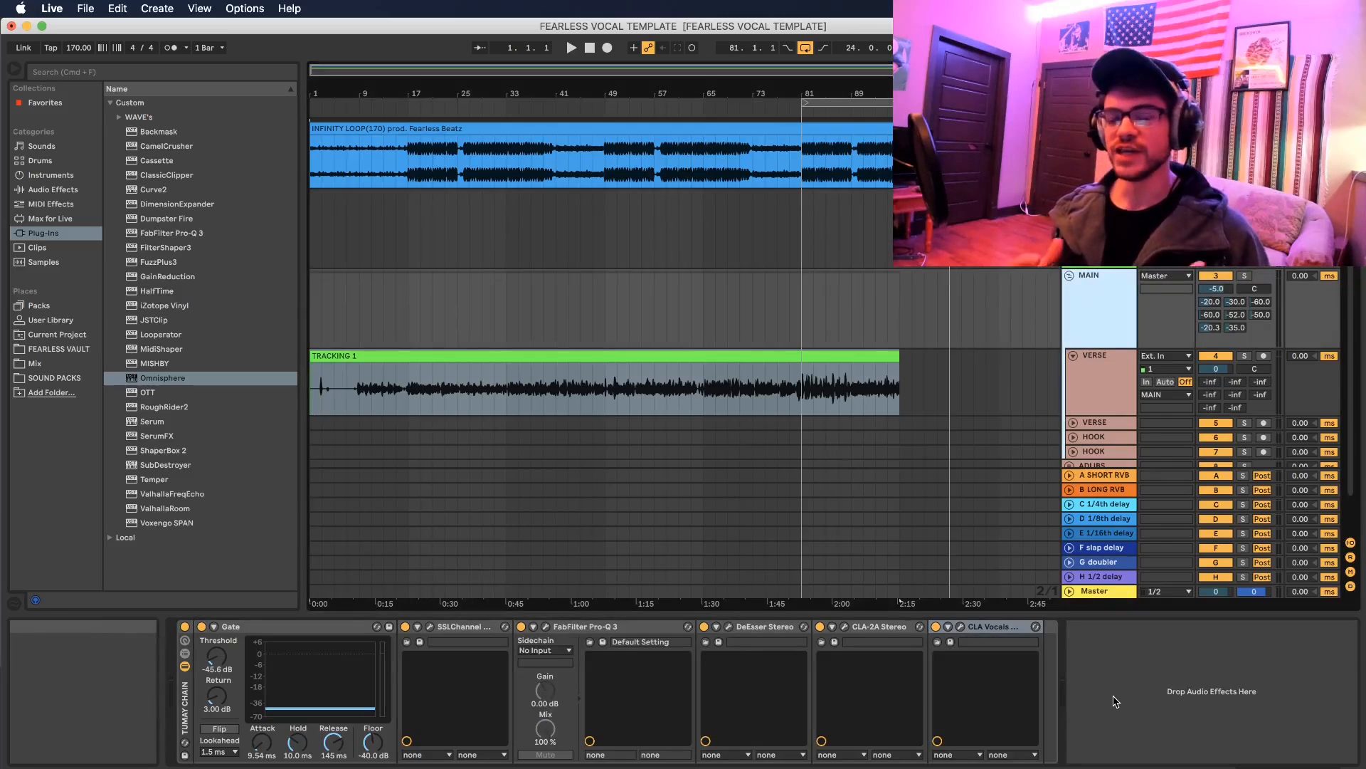
left_click(1000, 628)
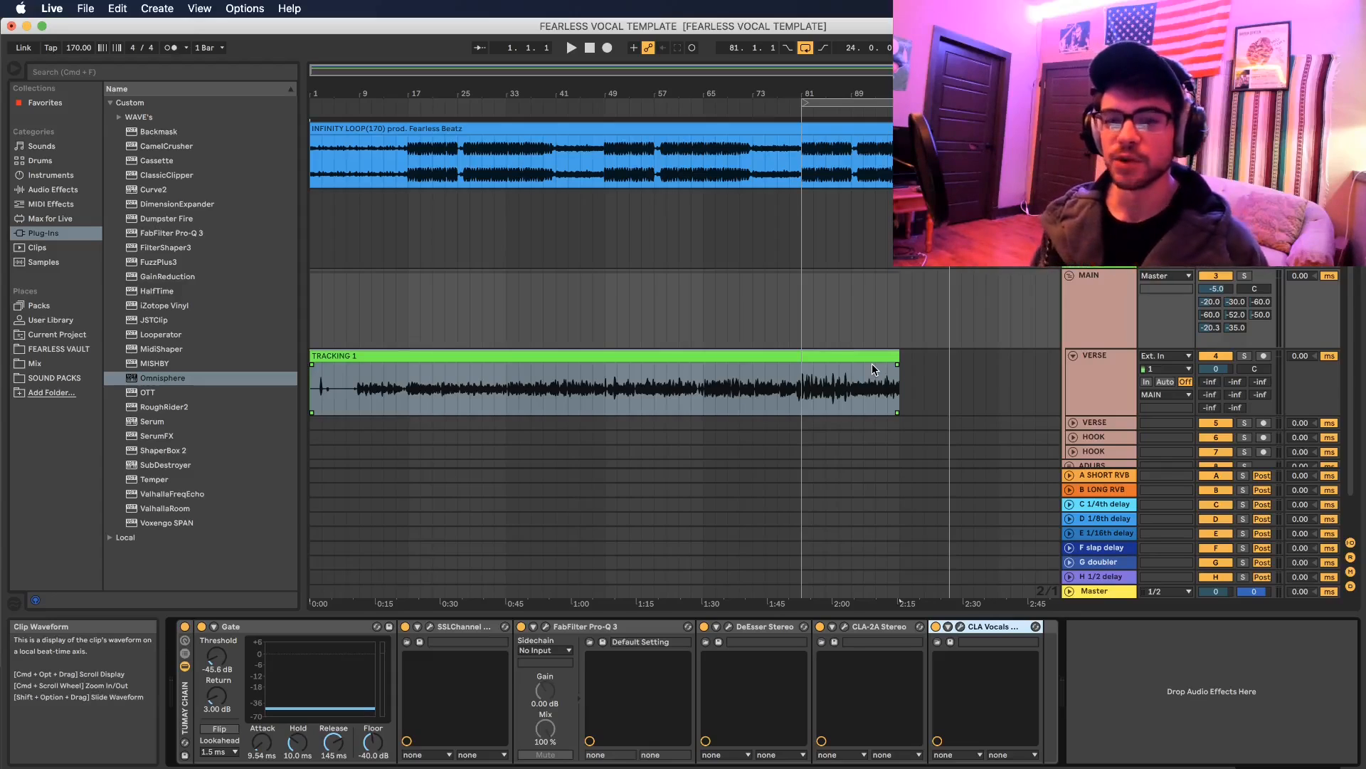
left_click(184, 626)
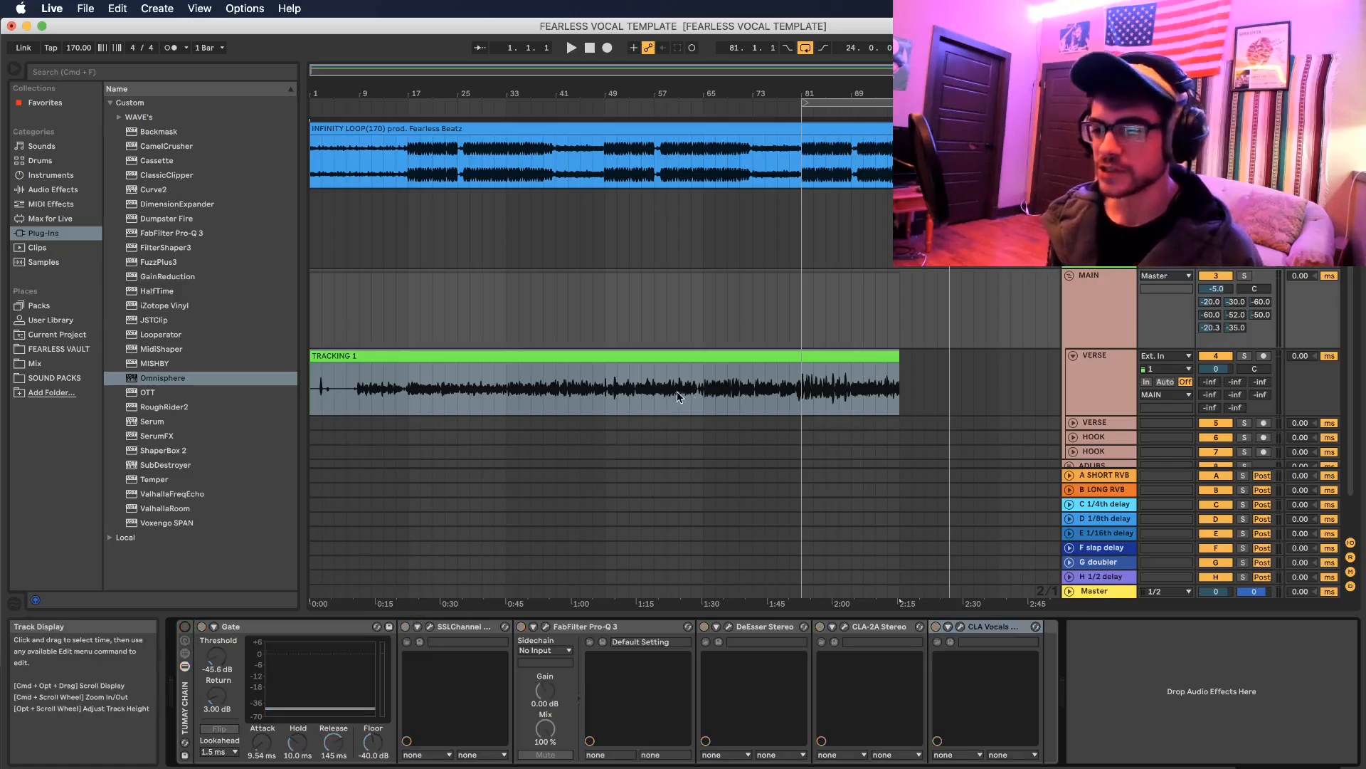
left_click(822, 101)
key("space")
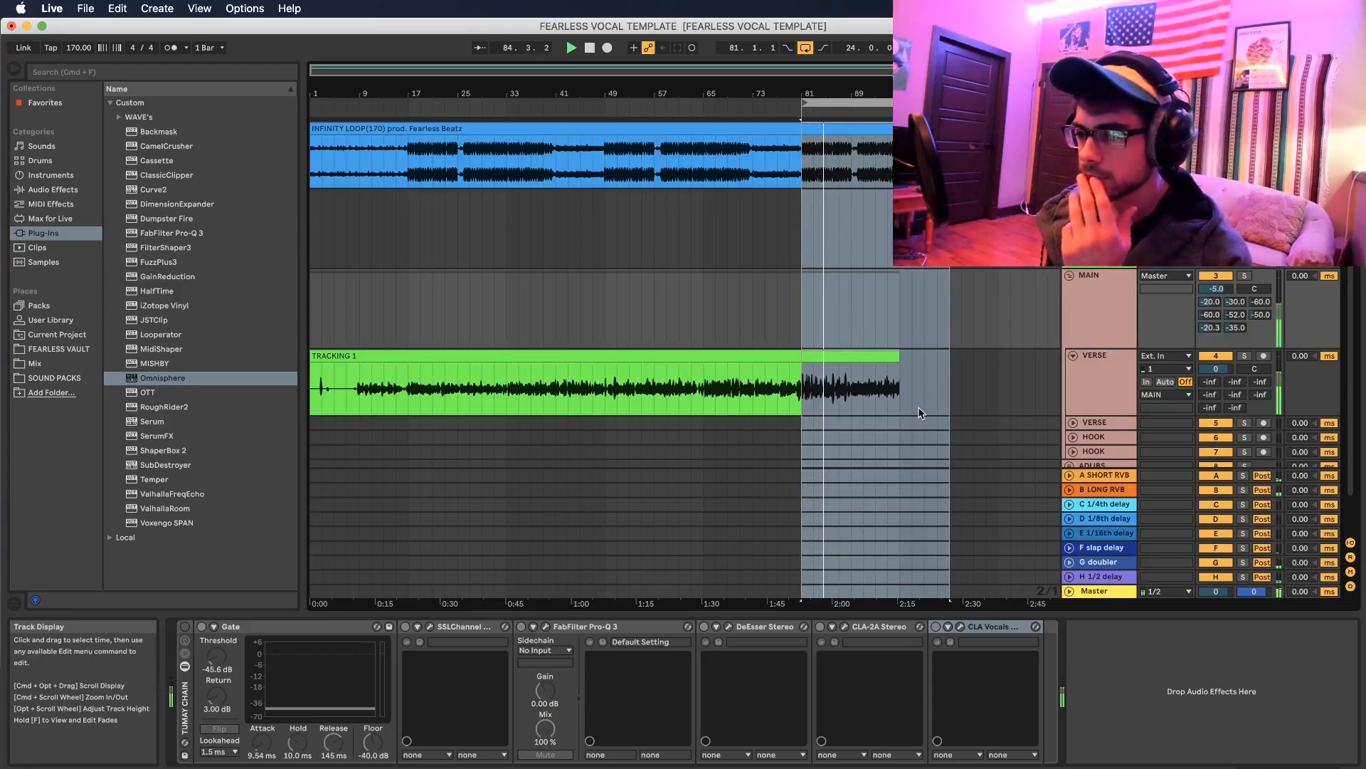
- Replay the loop from bar 81, comparing the MAIN effect rack on and off, then stop playback with the rack enabled
left_click(1103, 323)
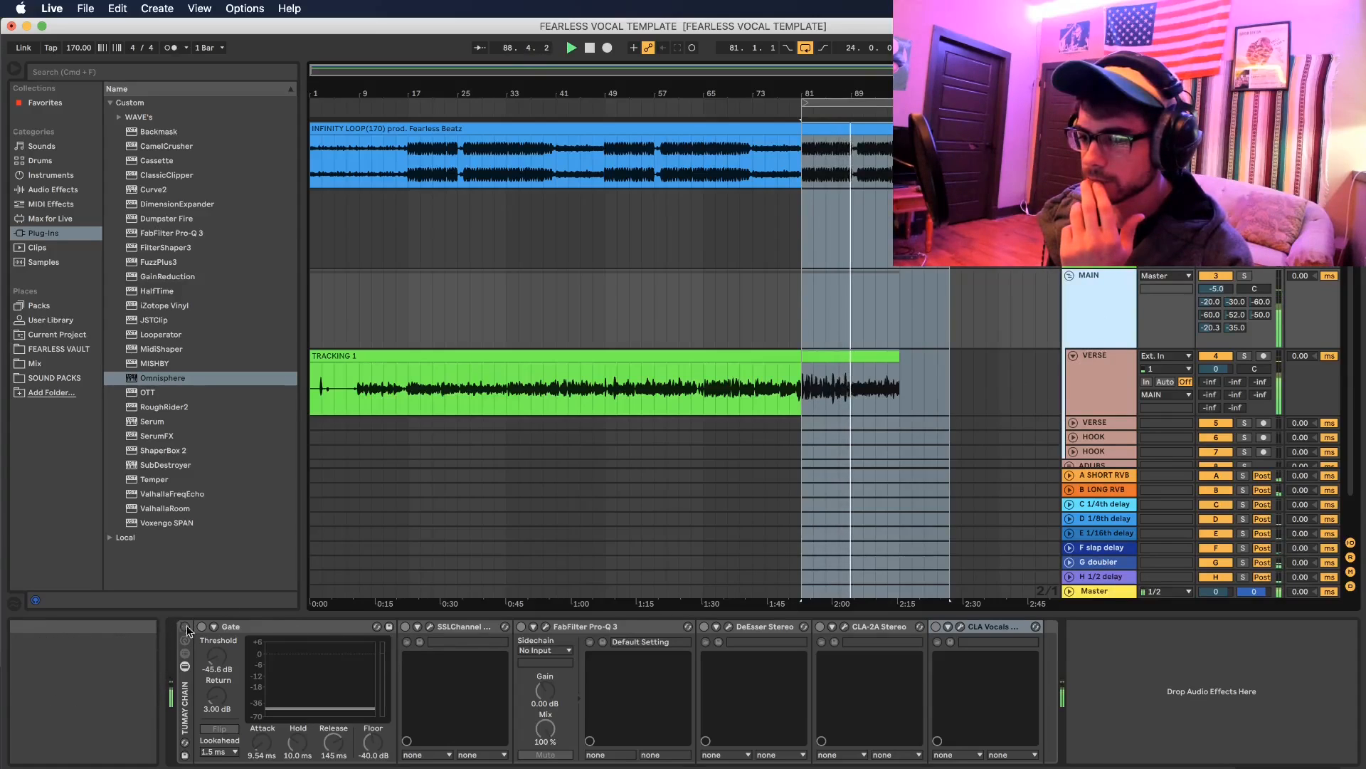
key("space")
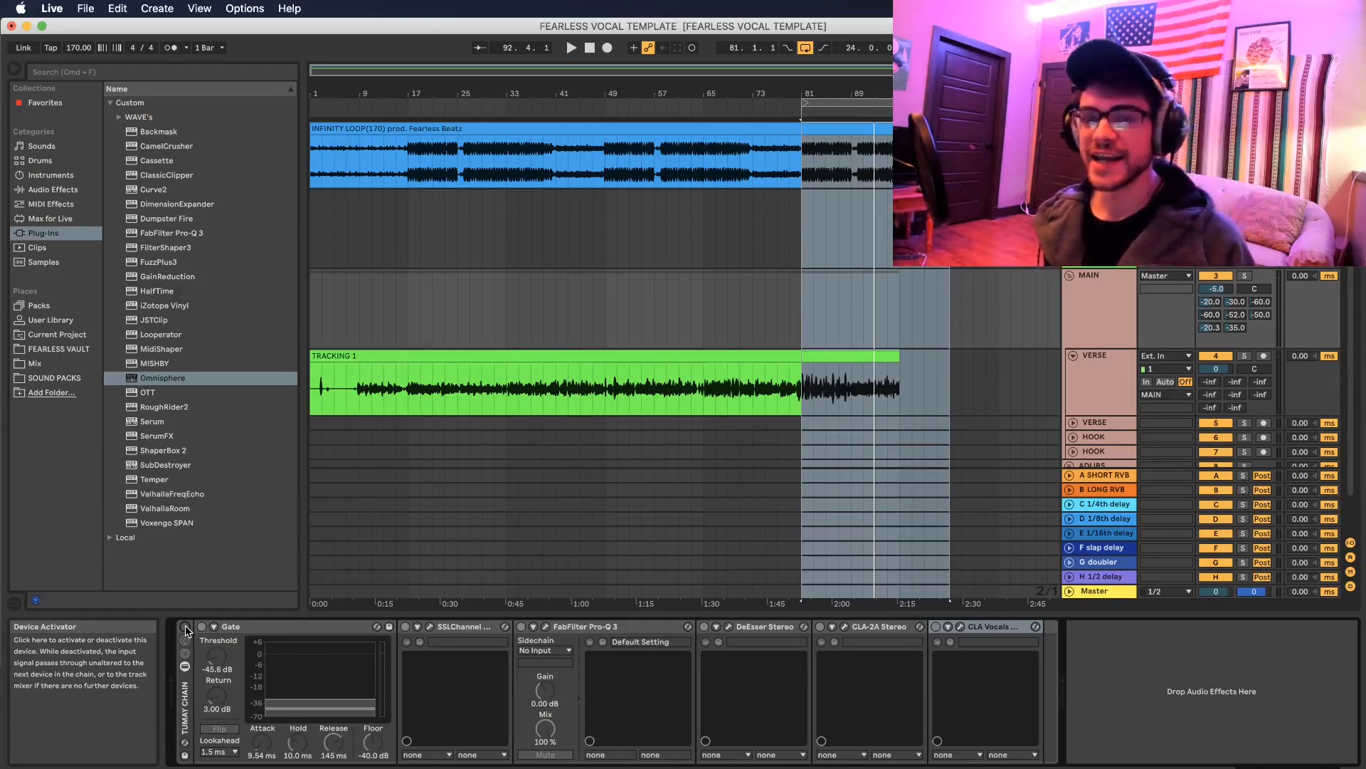
key("space")
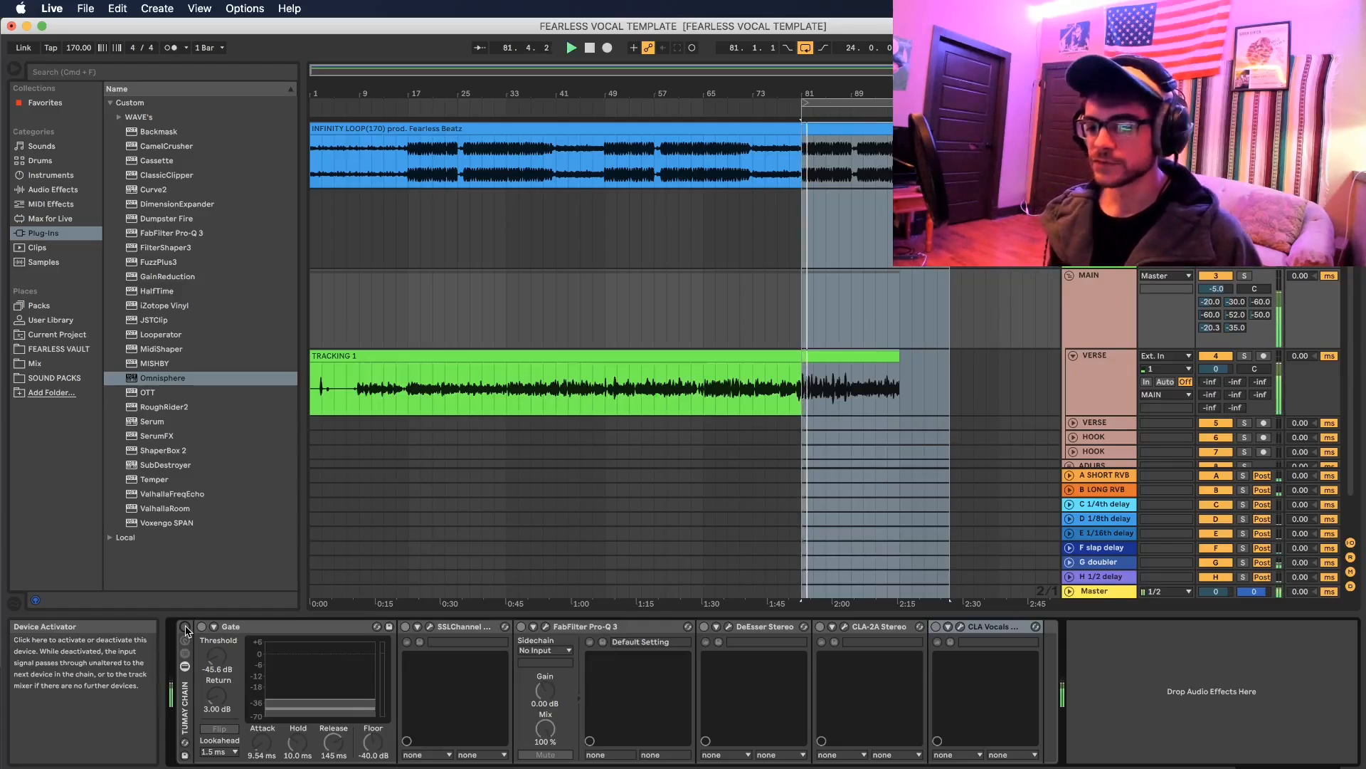
left_click(185, 629)
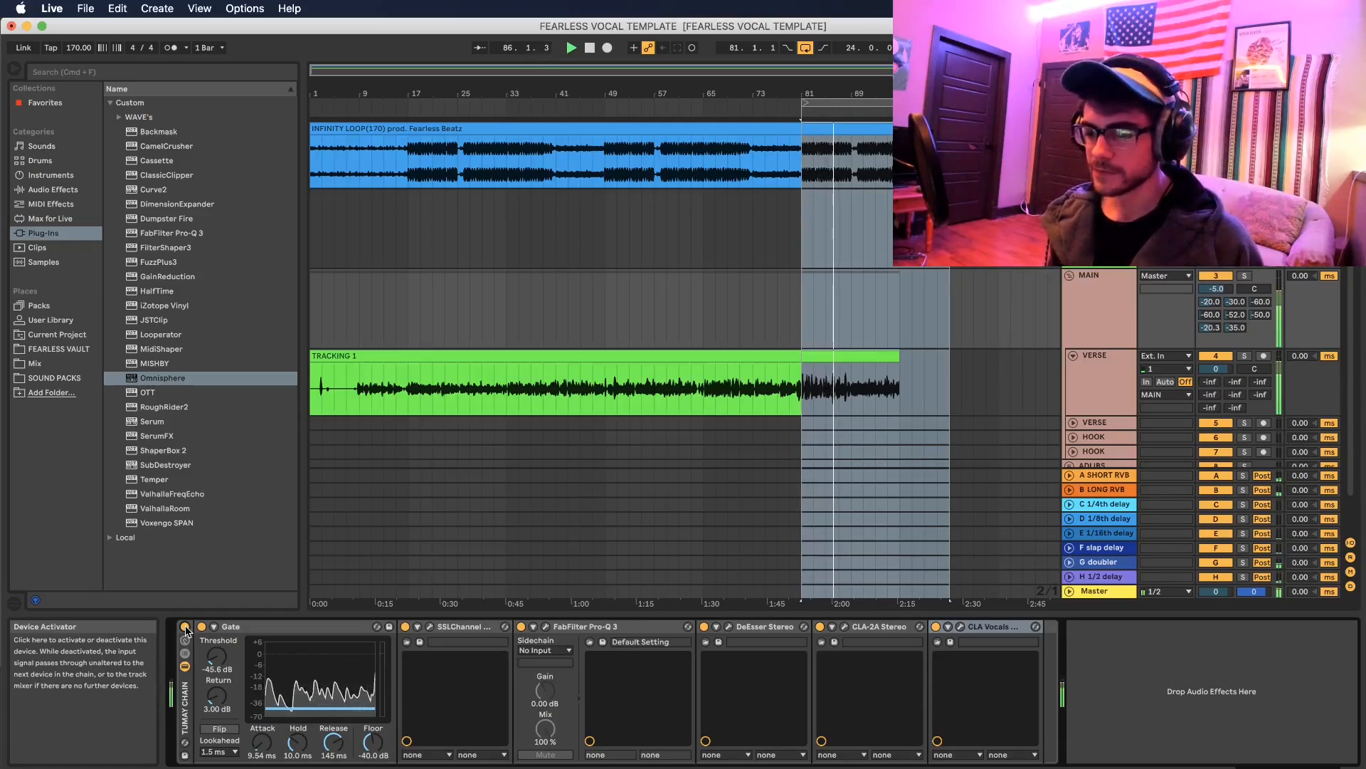
left_click(185, 629)
left_click(185, 630)
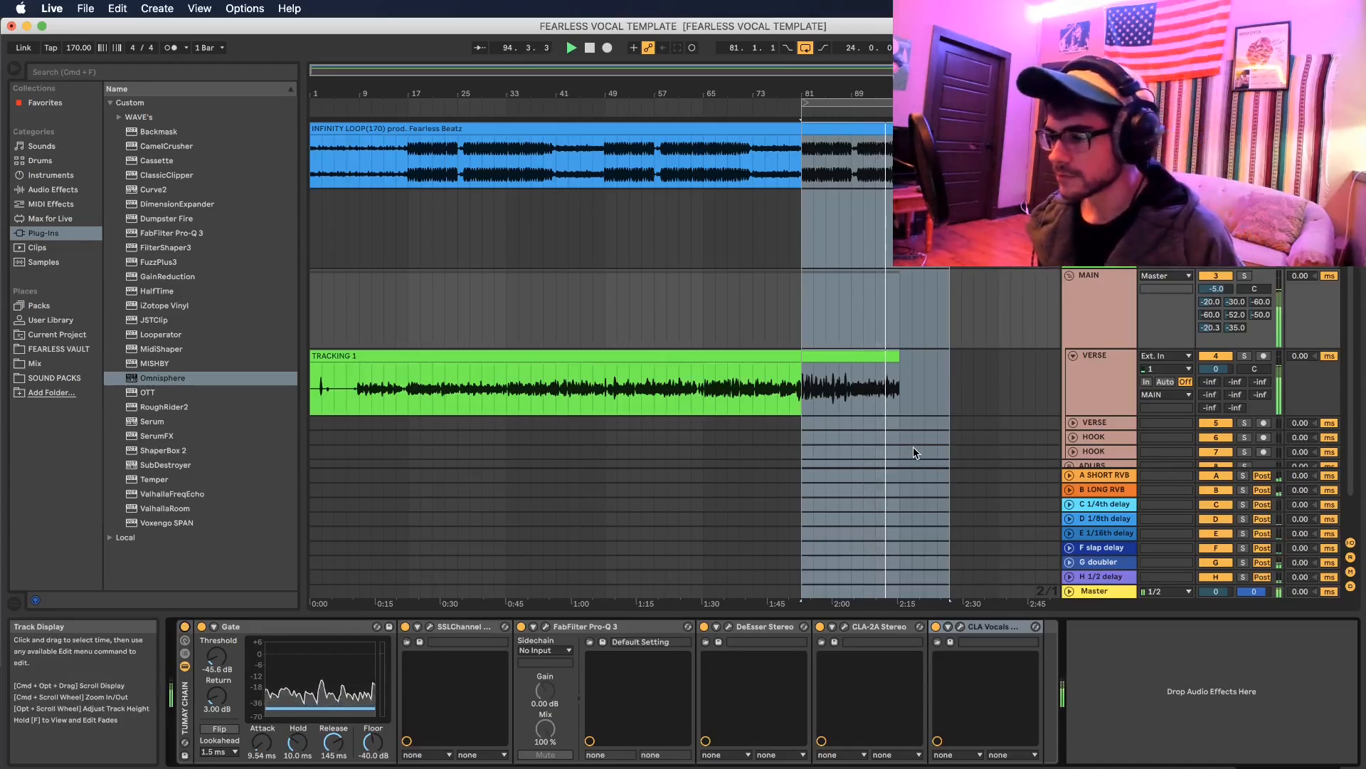
key("space")
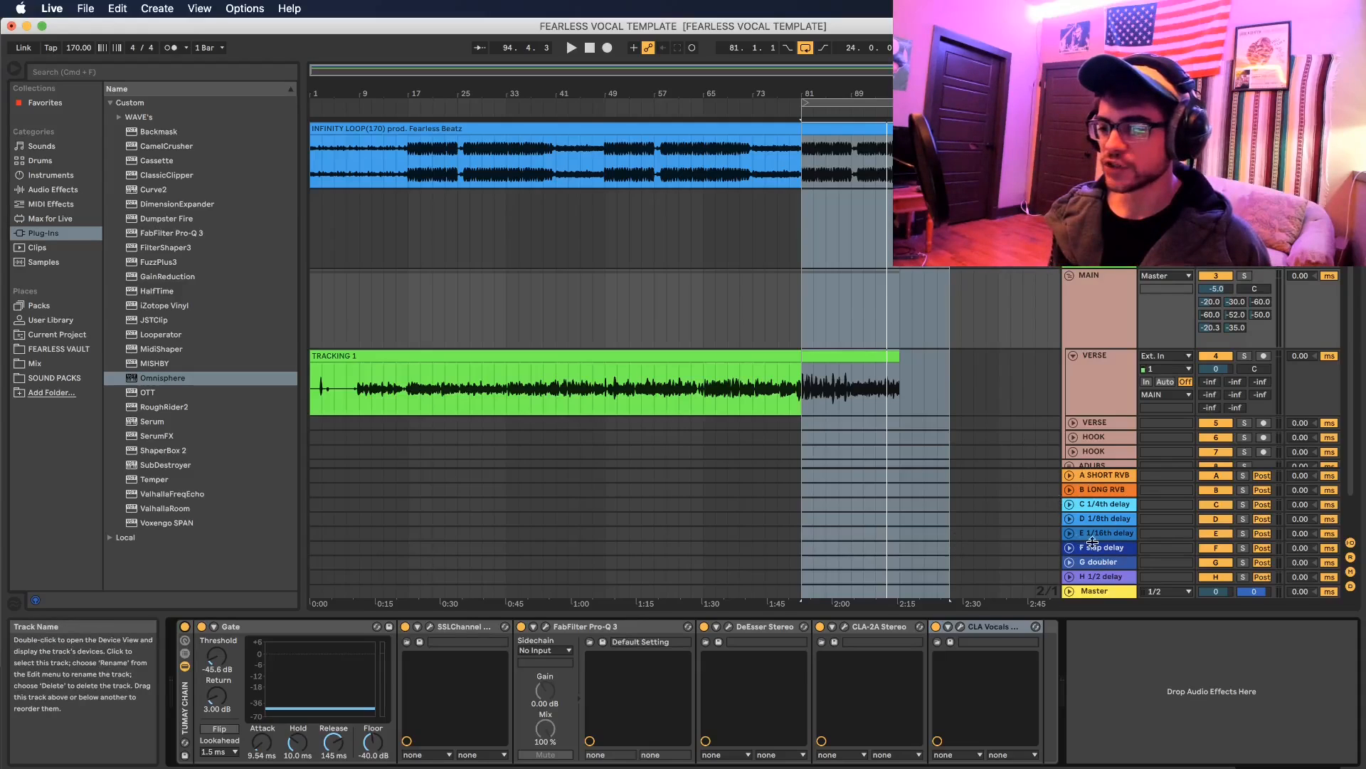
- Show the devices on each return track in order, from A SHORT RVB through F slap delay
left_click(1085, 477)
left_click(1084, 491)
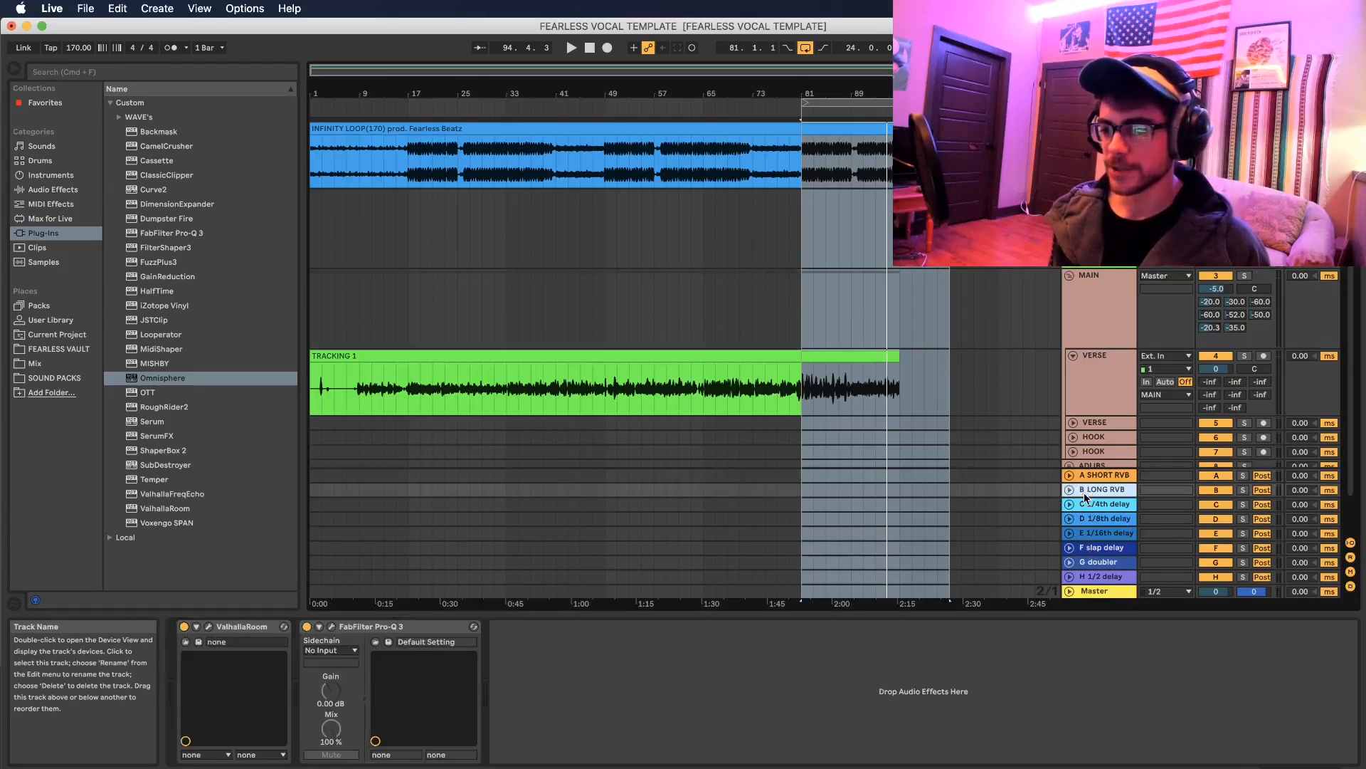
left_click(1088, 506)
left_click(1089, 518)
left_click(1092, 533)
left_click(1094, 548)
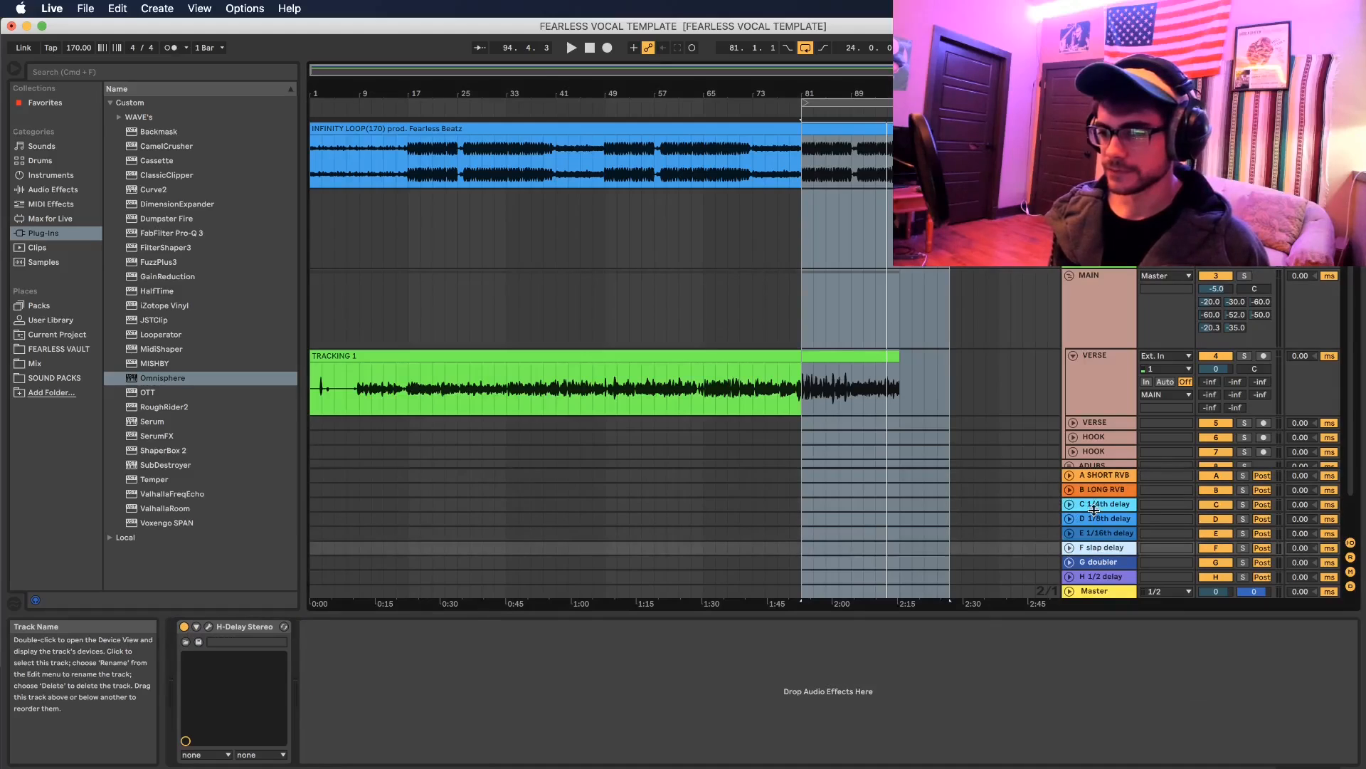
- Revisit the device chains of the short reverb, long reverb, 1/4th delay and 1/8th delay returns
left_click(1093, 473)
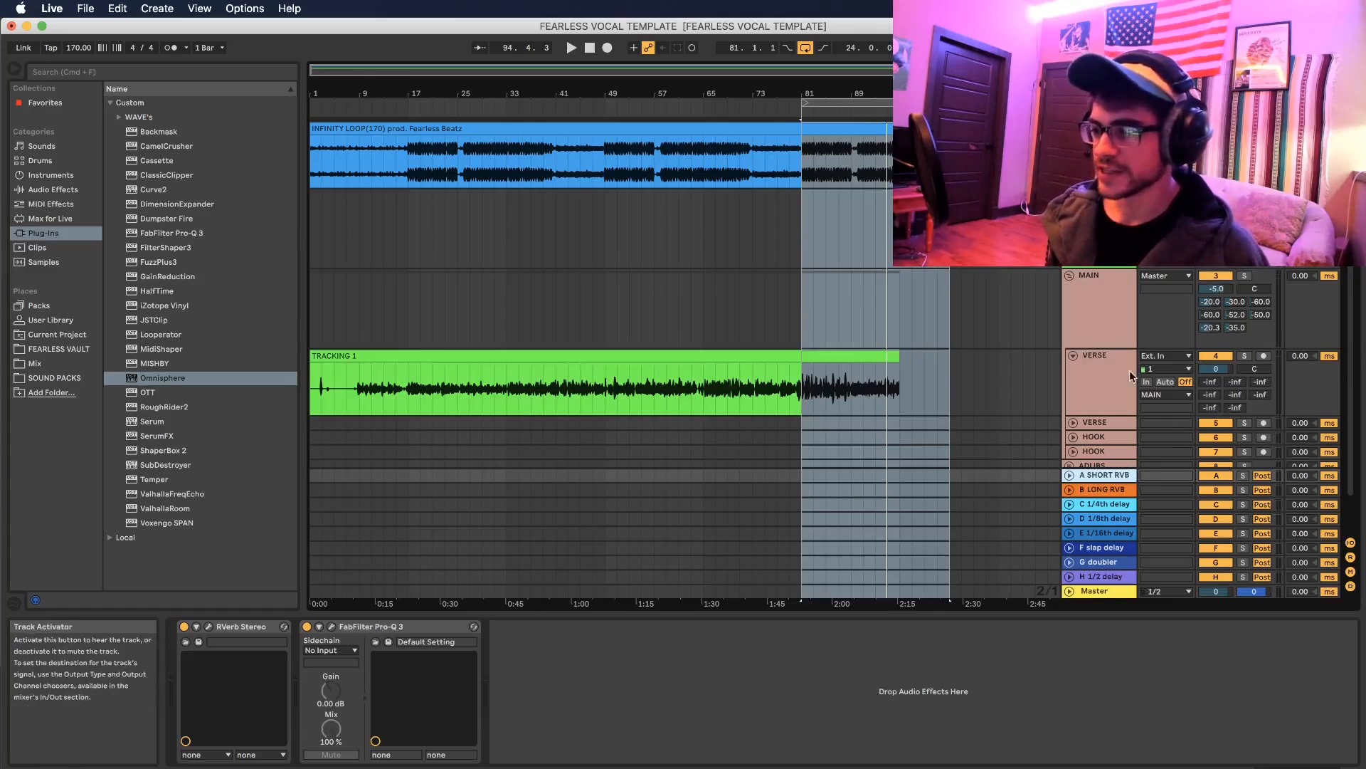
left_click(1101, 492)
left_click(1102, 503)
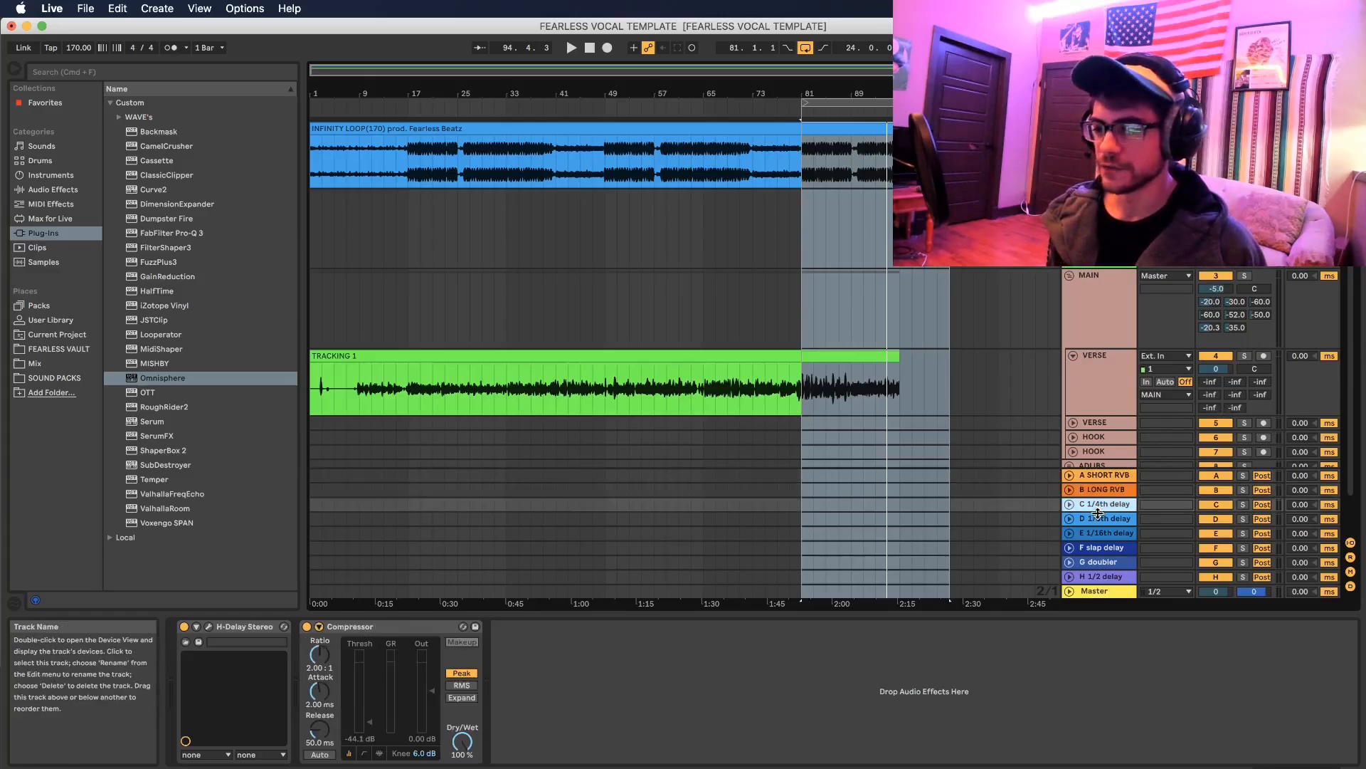
left_click(1103, 519)
- Review the short reverb, long reverb, 1/4th delay and G doubler returns, ending with the A SHORT RVB devices shown
left_click(1102, 477)
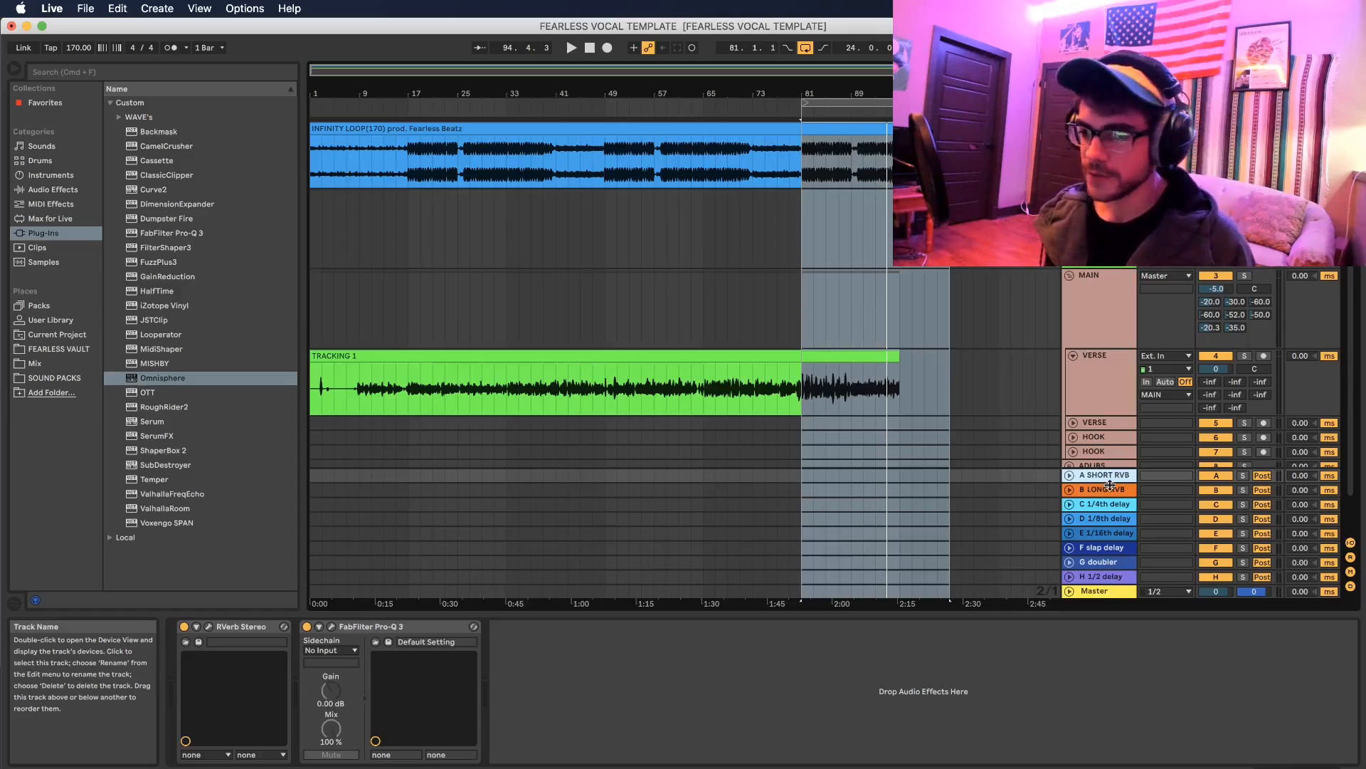
left_click(1110, 488)
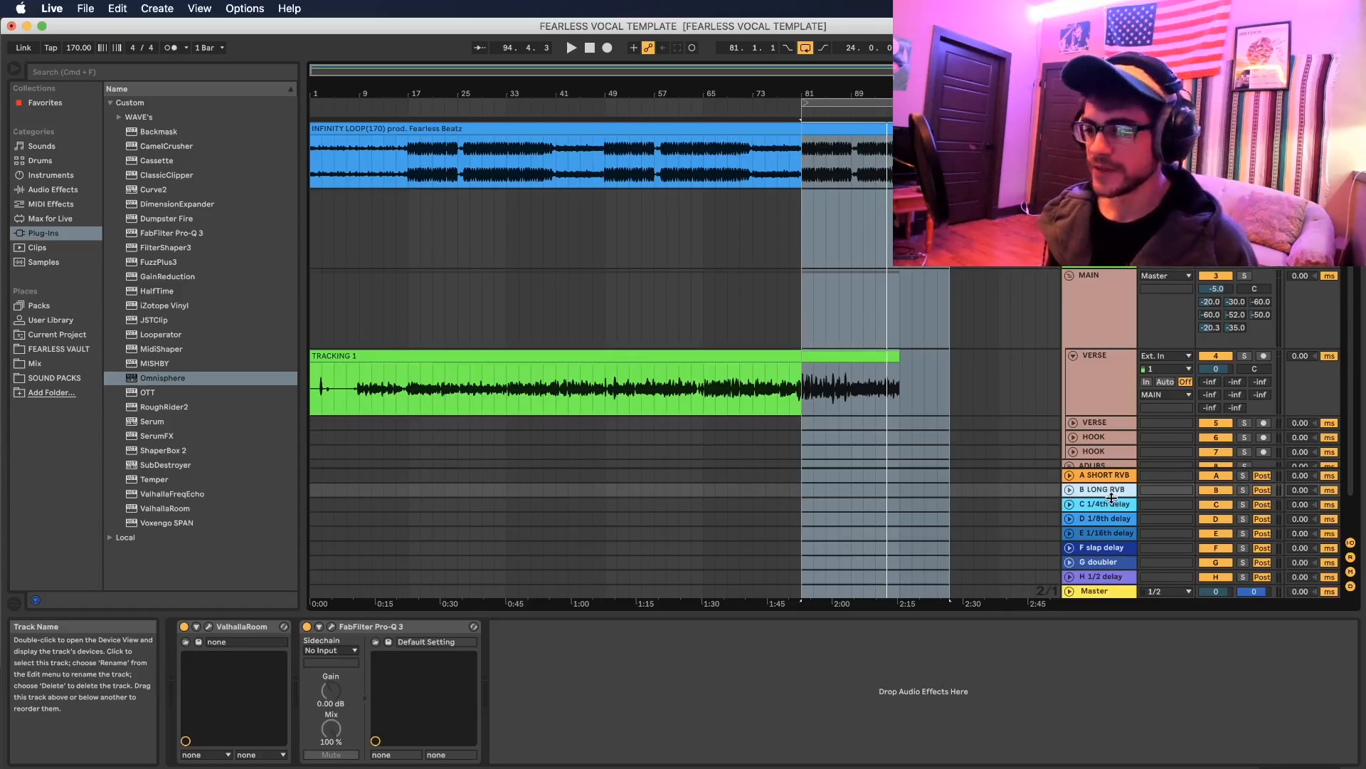
left_click(1111, 505)
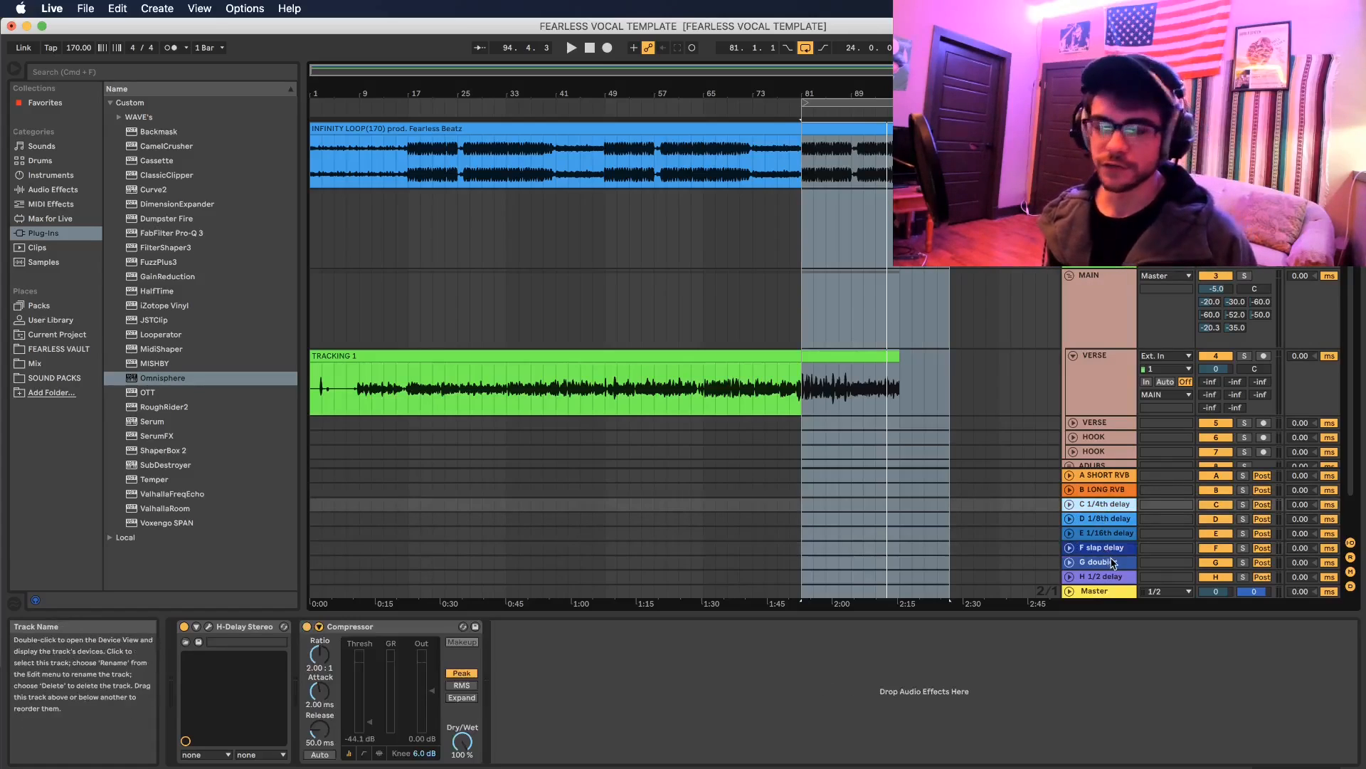
left_click(1106, 562)
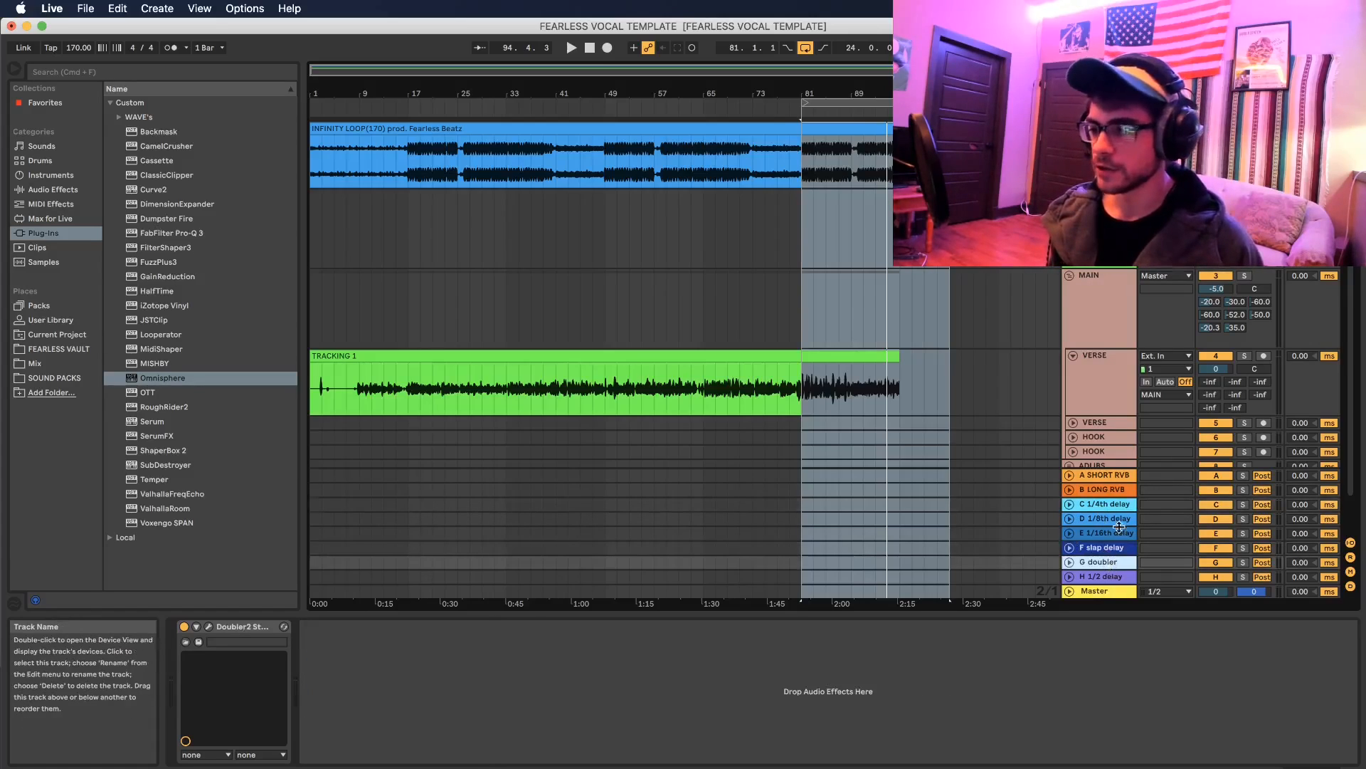
left_click(1099, 475)
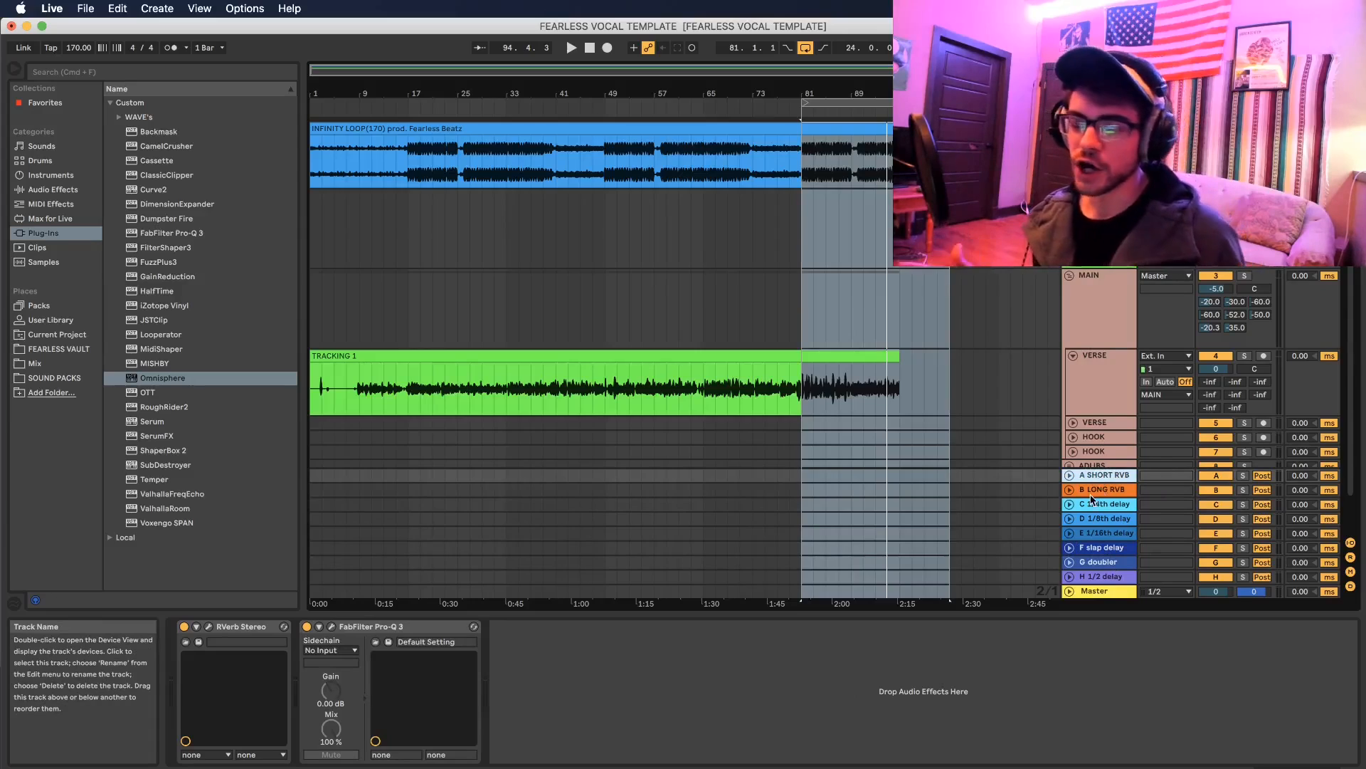